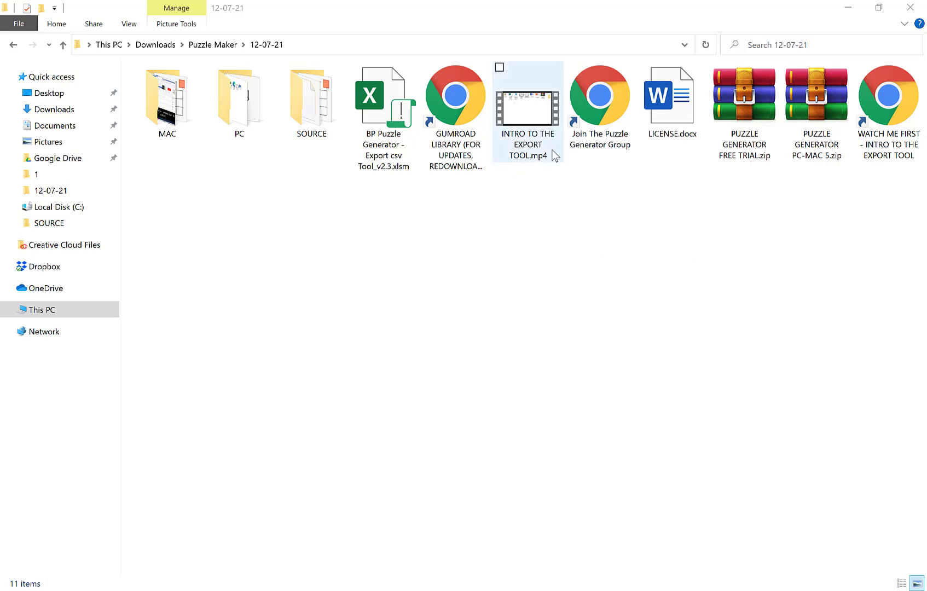
Step: Select the BP Puzzle Generator - Export csv Tool_v2.3.xlsm workbook in the 12-07-21 folder
{"action": "left_click", "coordinate": [542, 340]}
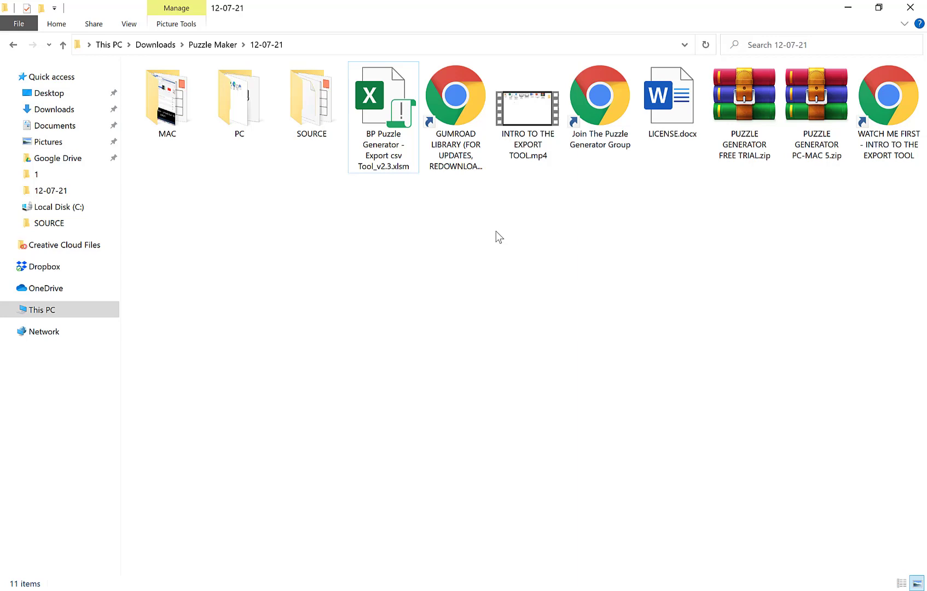
Step: Open the workbook and view the CROSSWORD sheet's first question in cell A2
{"action": "mouse_move", "coordinate": [391, 153]}
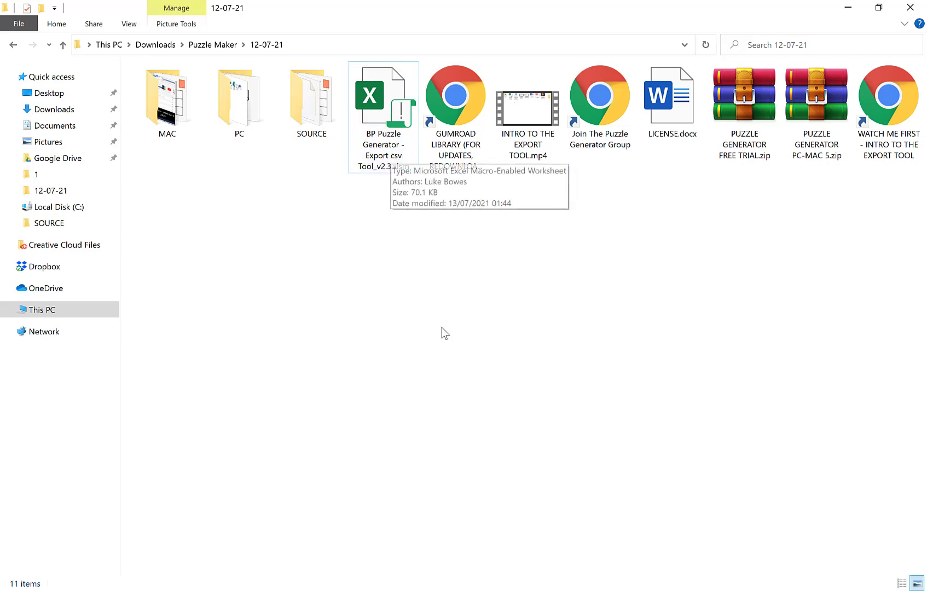
{"action": "key", "text": "Return"}
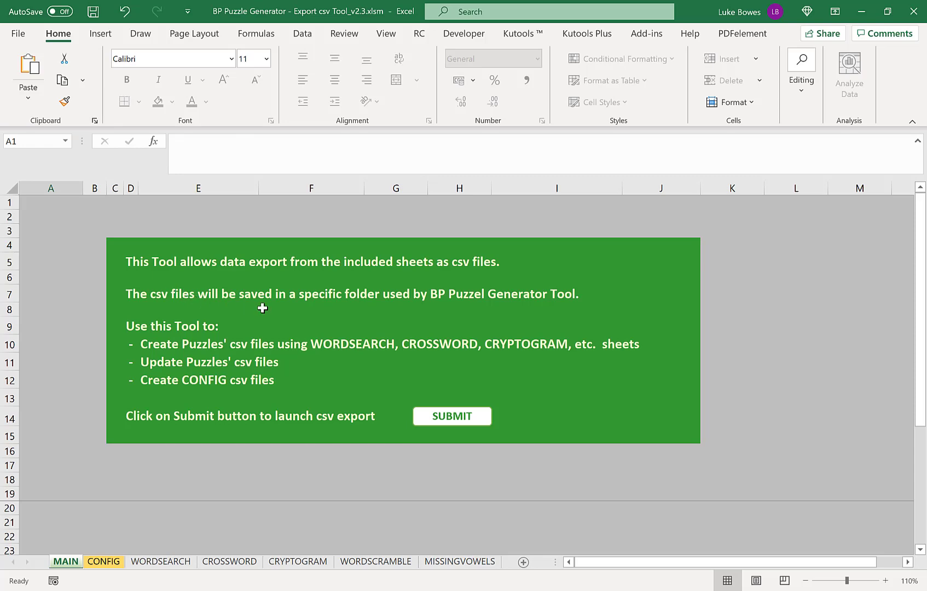
{"action": "left_click", "coordinate": [229, 562]}
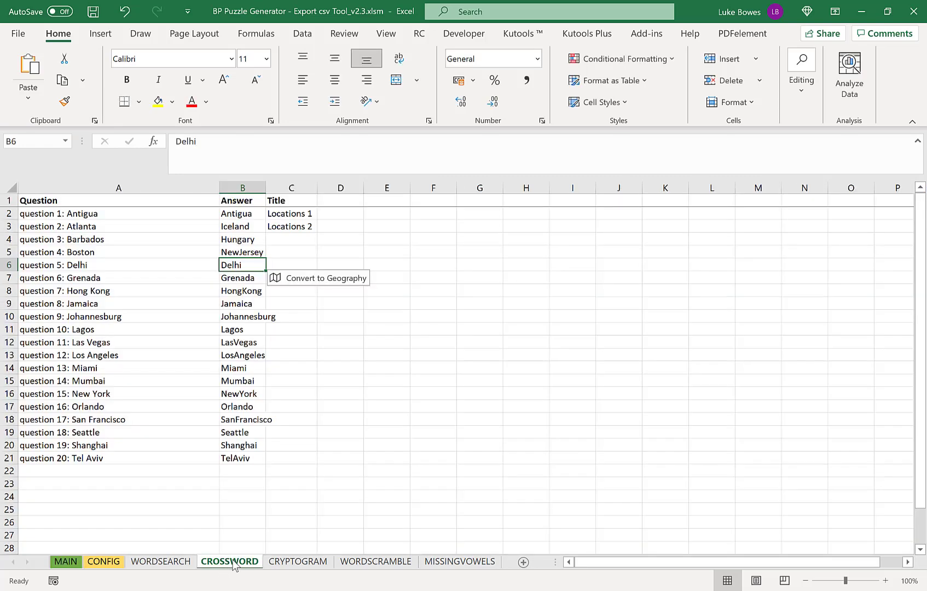
{"action": "left_click", "coordinate": [72, 214]}
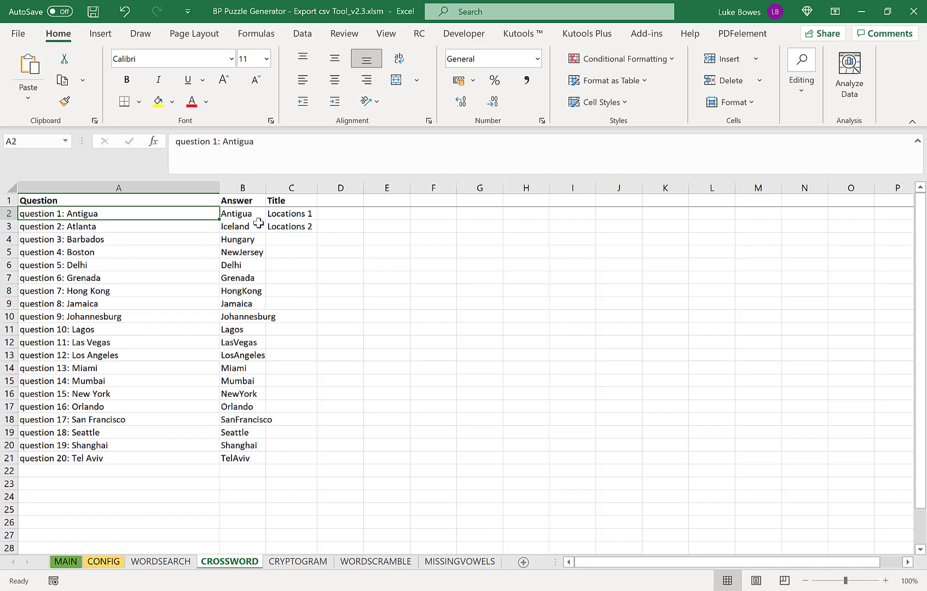
{"action": "left_click", "coordinate": [290, 213]}
{"action": "left_click", "coordinate": [290, 227]}
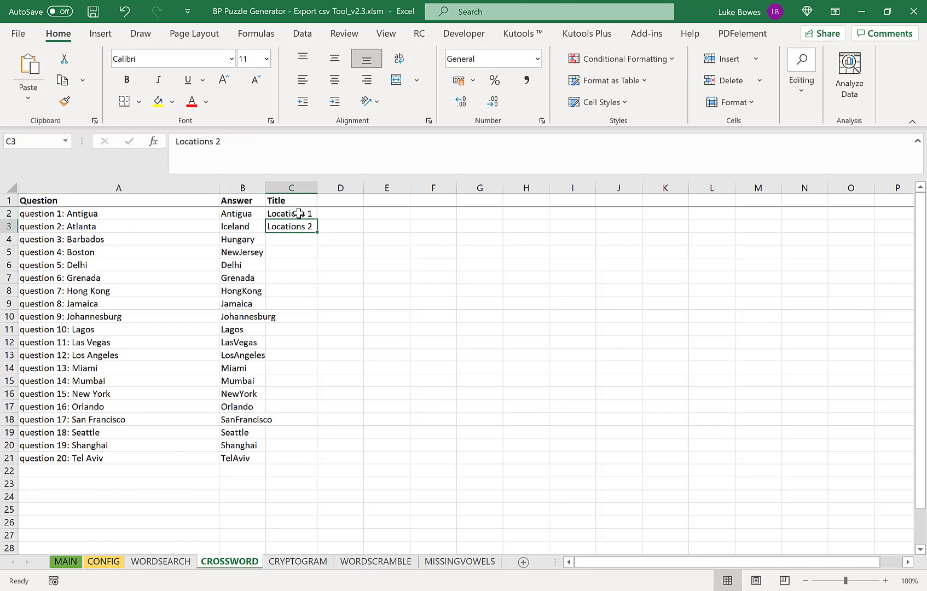
{"action": "left_click", "coordinate": [298, 214]}
{"action": "left_click", "coordinate": [294, 226]}
{"action": "left_click", "coordinate": [299, 215]}
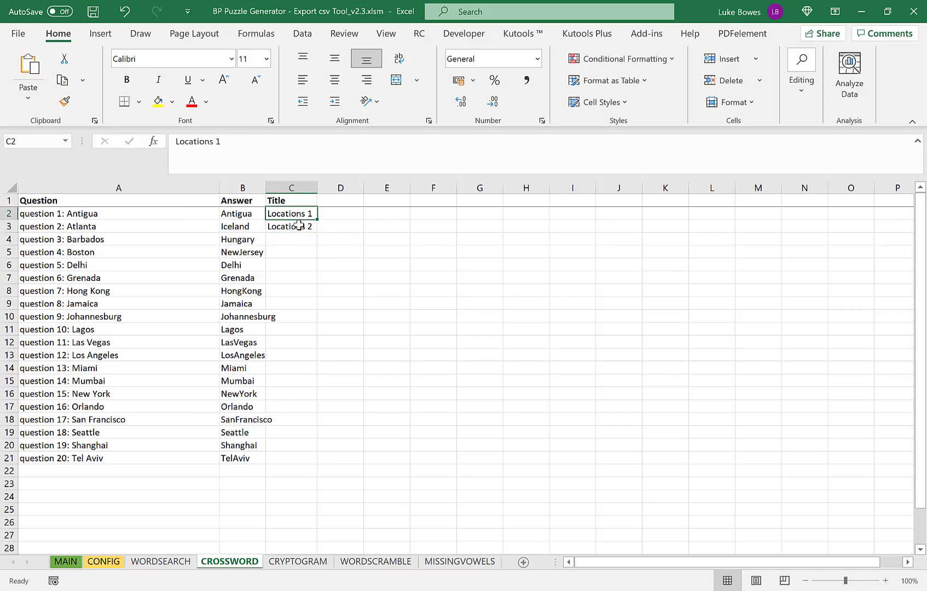
{"action": "left_click", "coordinate": [299, 225]}
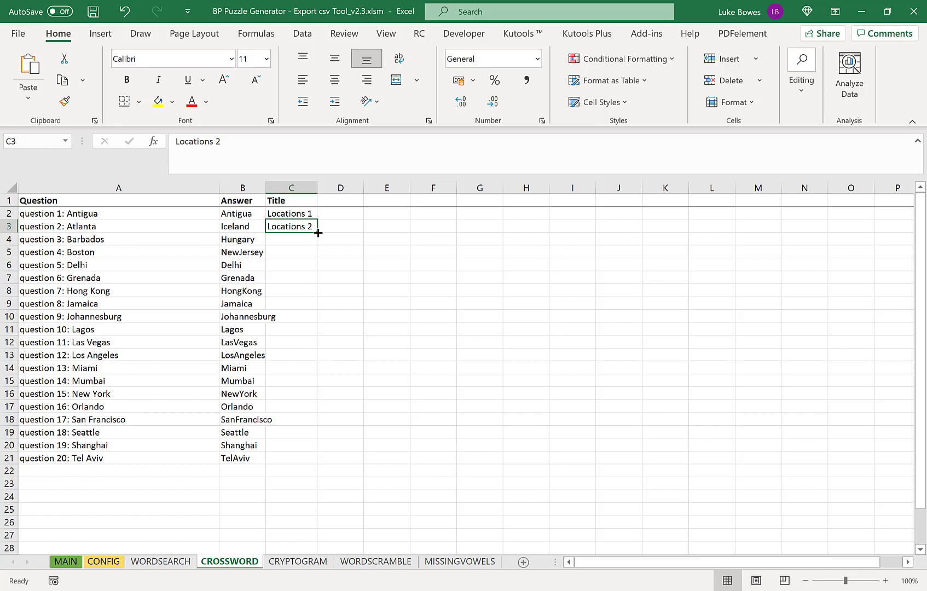
{"action": "left_click", "coordinate": [304, 214]}
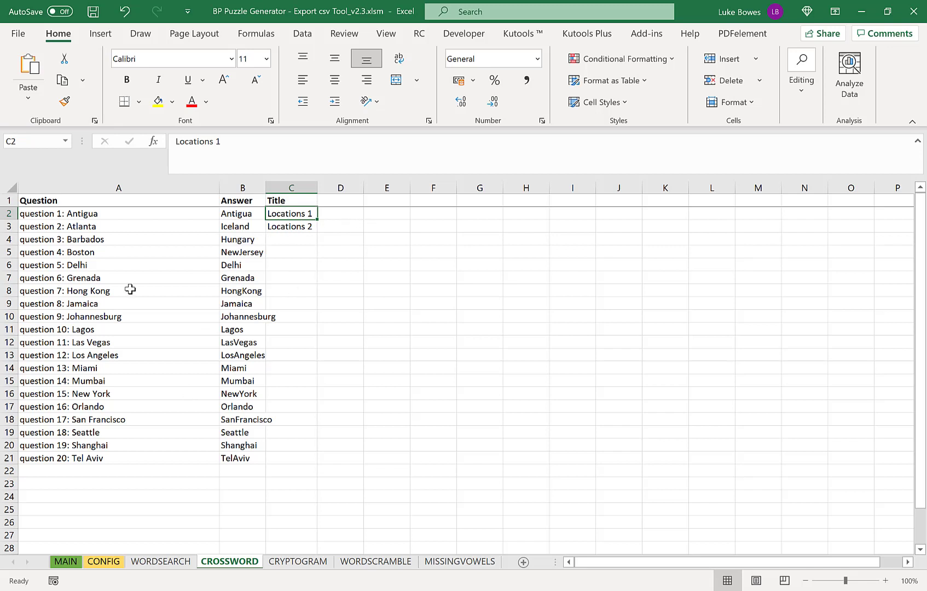
Step: Submit from the MAIN sheet to export every puzzle sheet as csv, then go to PowerPoint
{"action": "left_click", "coordinate": [310, 278]}
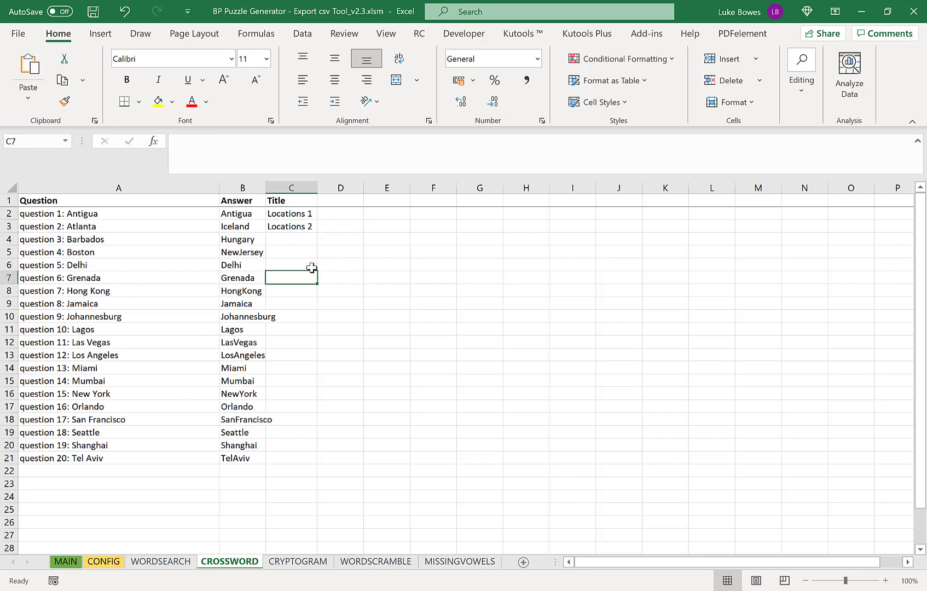
{"action": "left_click", "coordinate": [69, 564]}
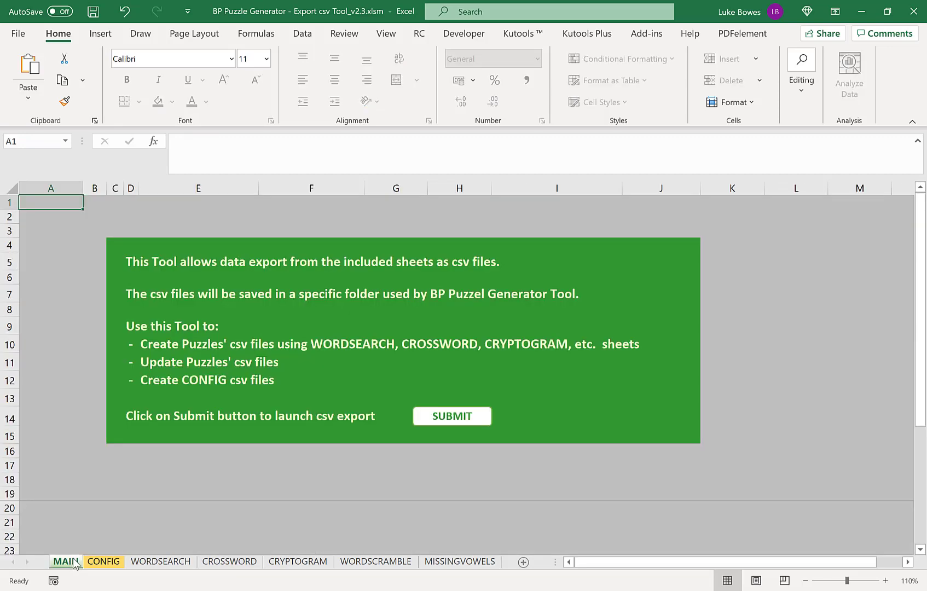
{"action": "left_click", "coordinate": [443, 426]}
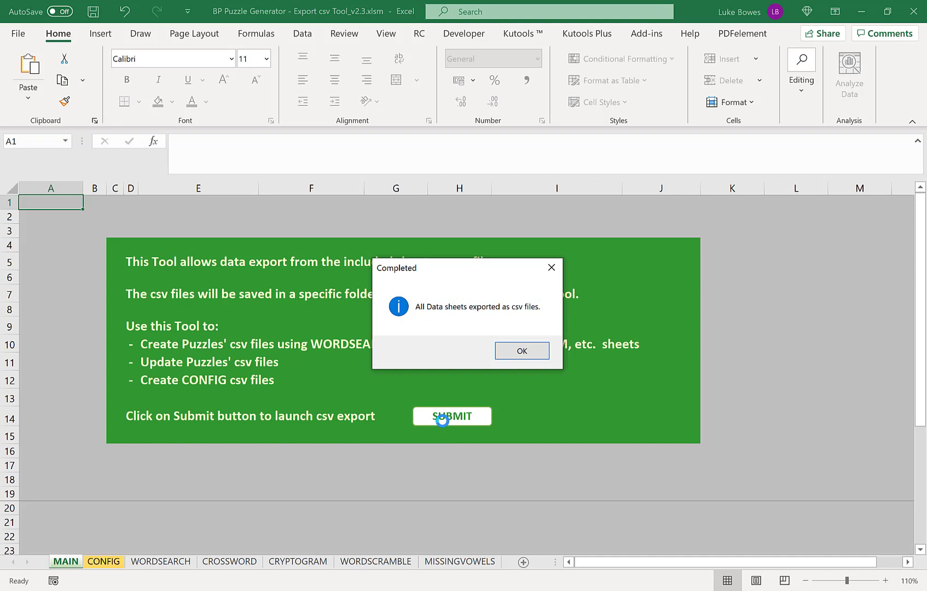
{"action": "left_click", "coordinate": [523, 351]}
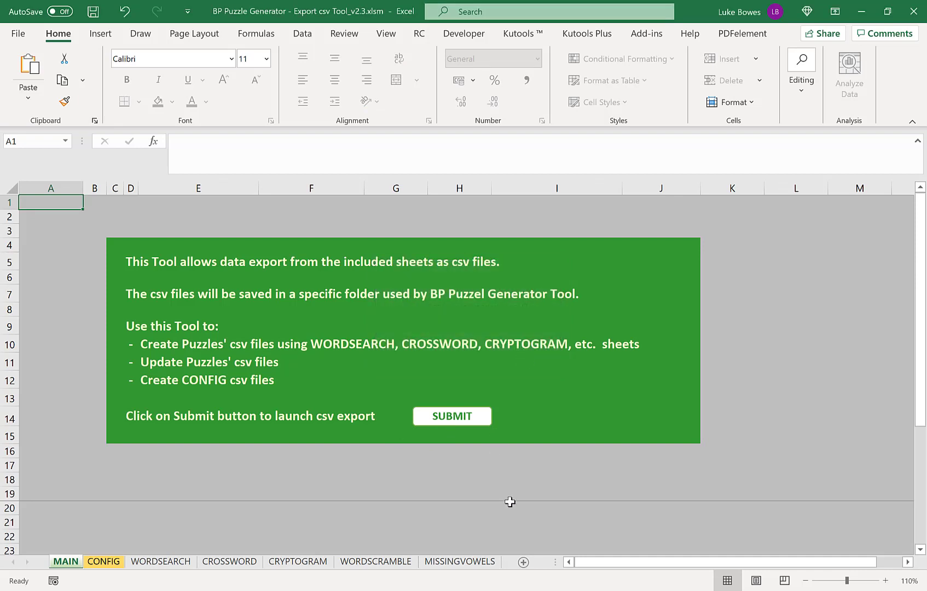
{"action": "left_click", "coordinate": [531, 590]}
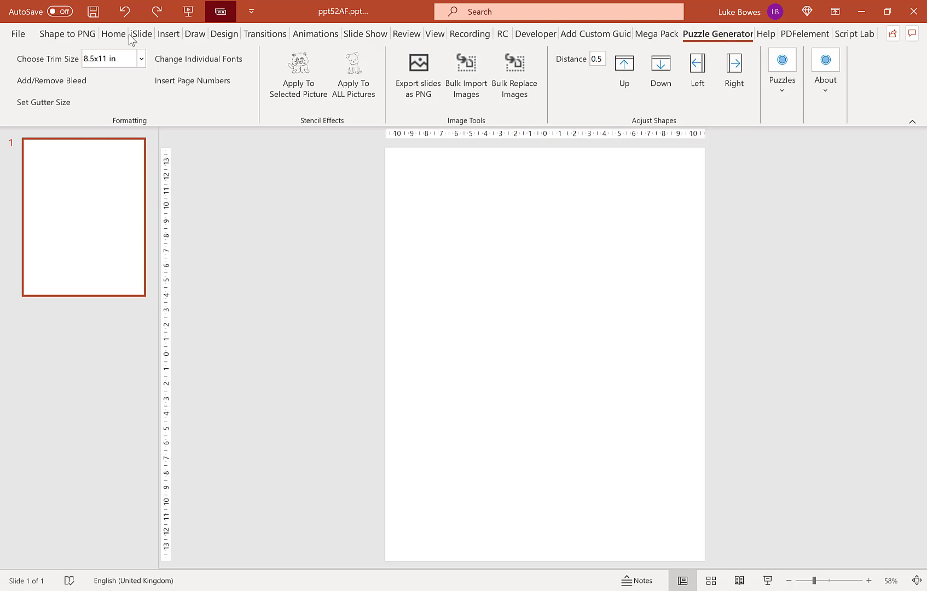
{"action": "left_click", "coordinate": [129, 60]}
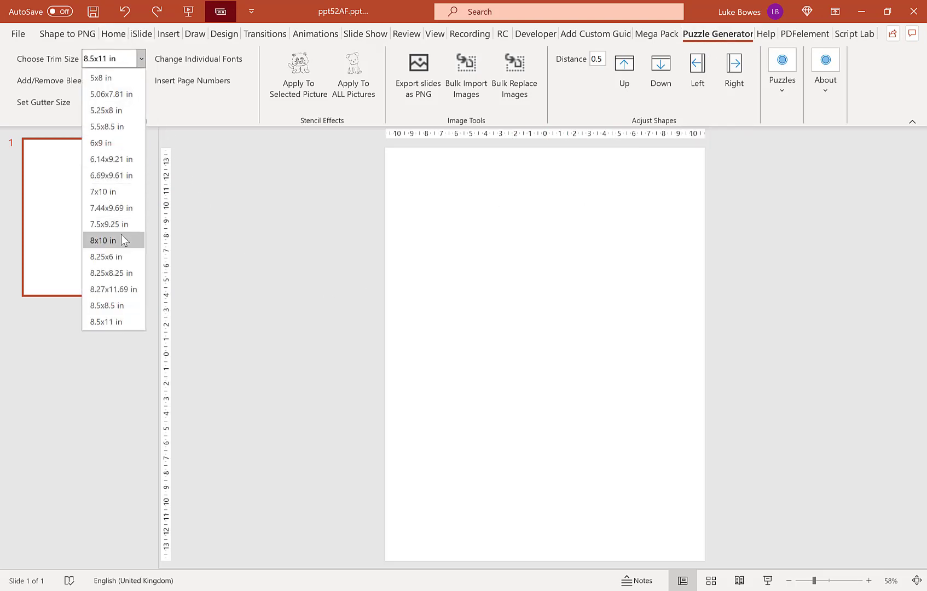
{"action": "left_click", "coordinate": [114, 322]}
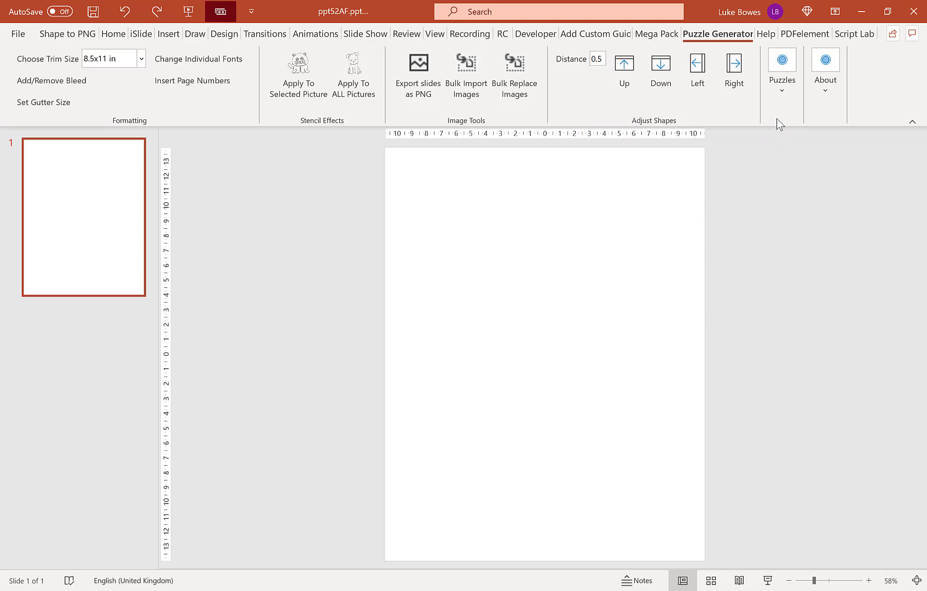
Step: Start a Crossword puzzle from the Puzzles gallery without adding a game explanation
{"action": "left_click", "coordinate": [786, 84]}
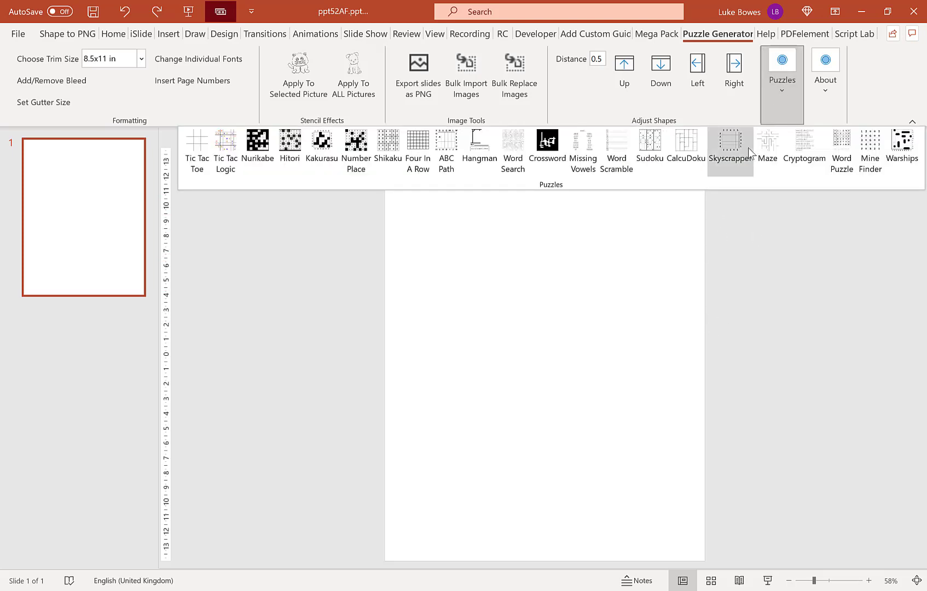
{"action": "left_click", "coordinate": [544, 155]}
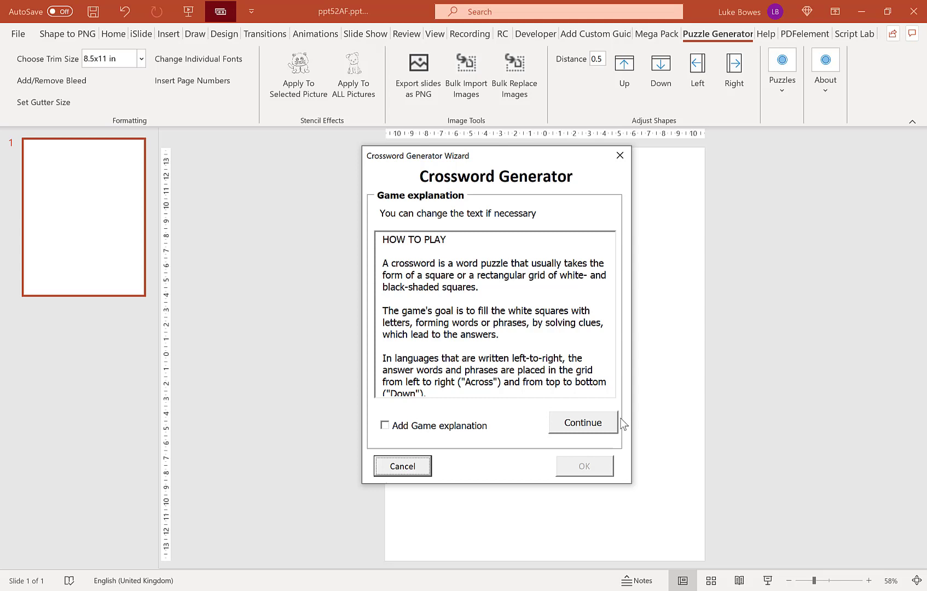
{"action": "left_click", "coordinate": [596, 425]}
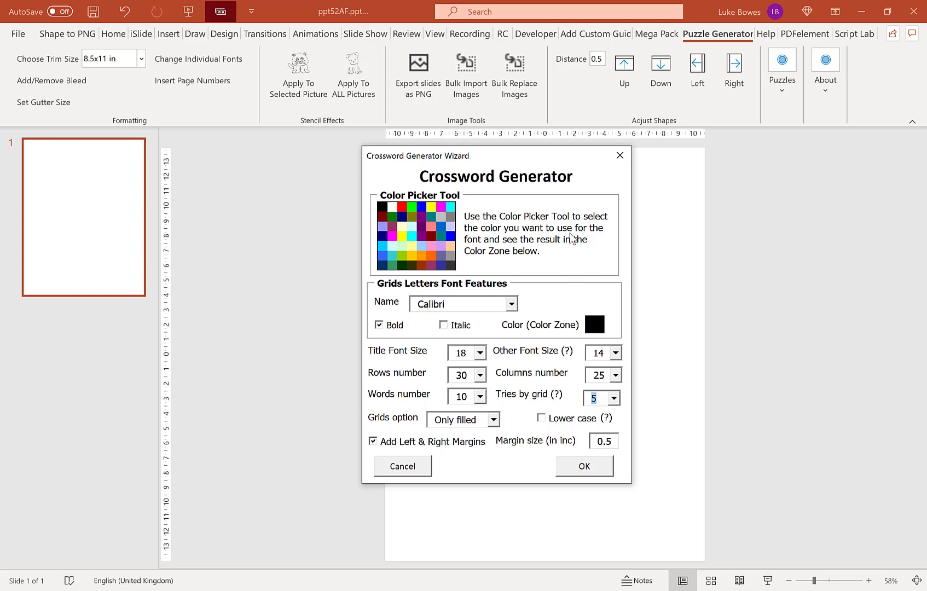
Step: Pick the dark grey swatch as the crossword grid letter colour
{"action": "left_click", "coordinate": [451, 266]}
{"action": "left_click", "coordinate": [500, 308]}
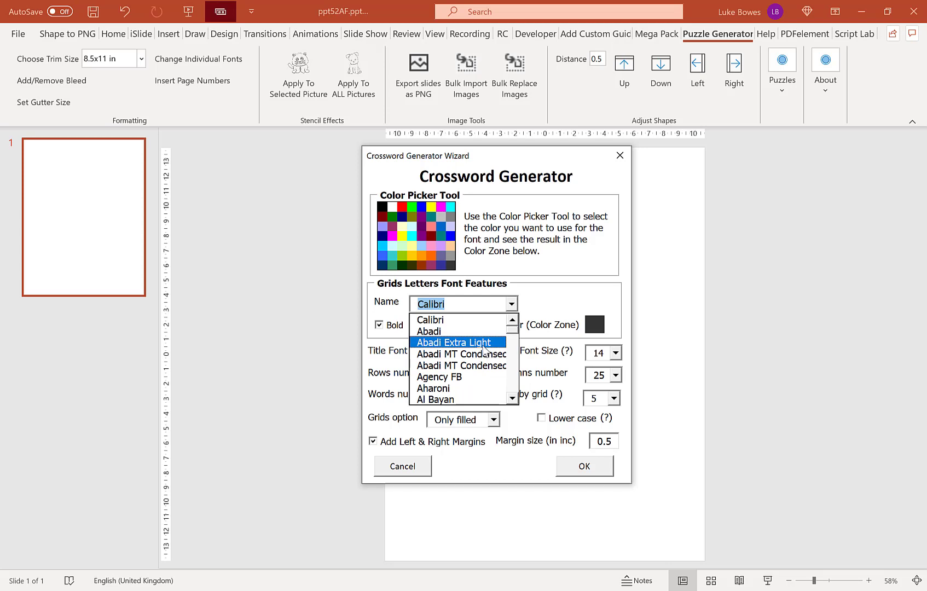
Step: Leave Calibri selected as the grid letter font
{"action": "left_click", "coordinate": [511, 304]}
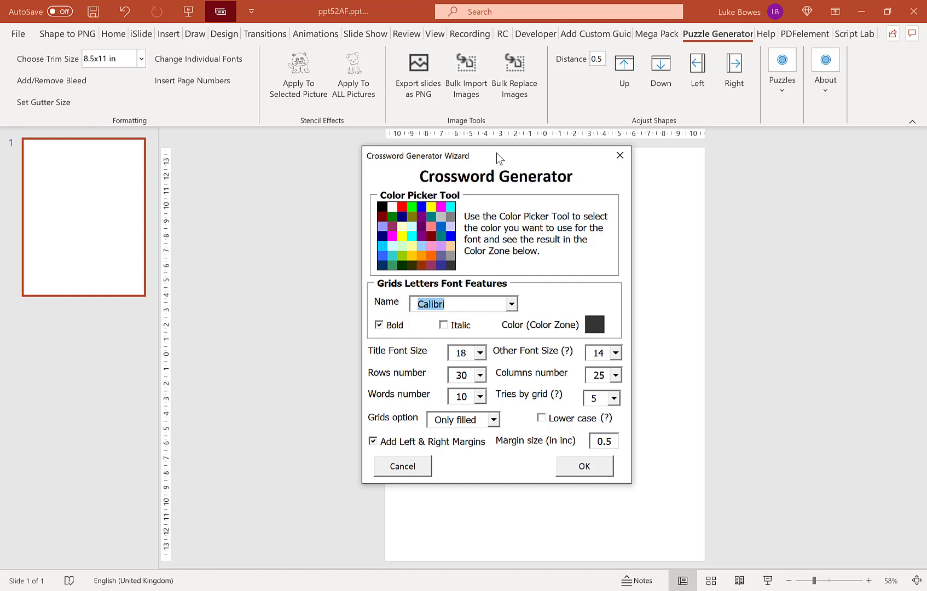
Step: Keep the wizard at 10 words per grid and 5 tries per grid
{"action": "left_click_drag", "start_coordinate": [496, 153], "coordinate": [566, 164]}
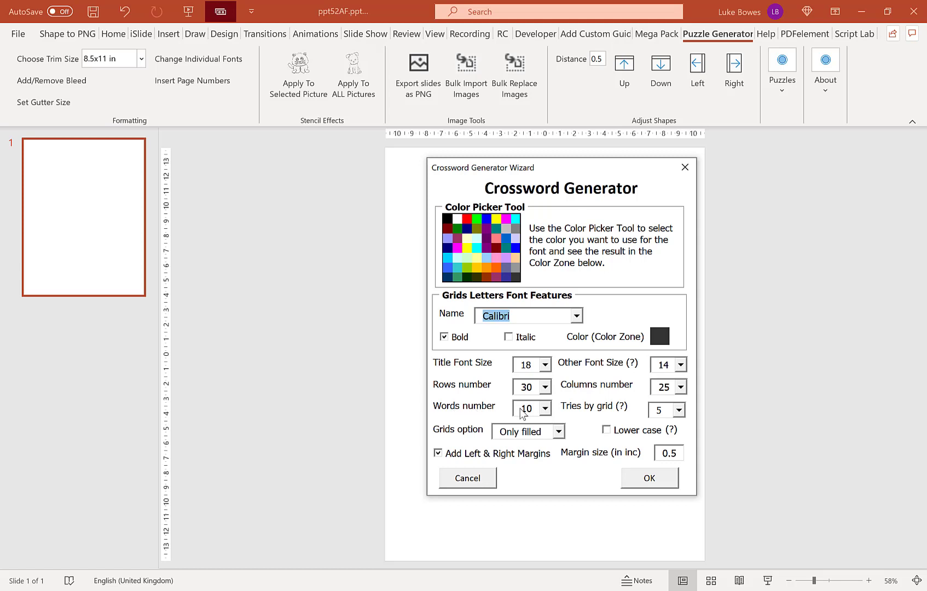
{"action": "left_click", "coordinate": [546, 408]}
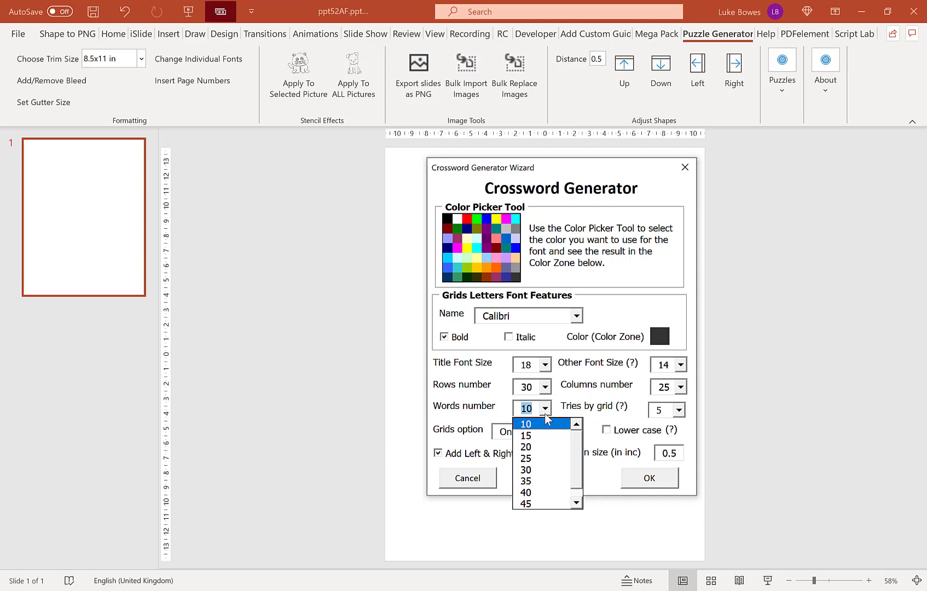
{"action": "mouse_move", "coordinate": [578, 438]}
{"action": "left_mouse_down"}
{"action": "mouse_move", "coordinate": [579, 474]}
{"action": "mouse_move", "coordinate": [578, 430]}
{"action": "left_mouse_up"}
{"action": "left_click", "coordinate": [526, 424]}
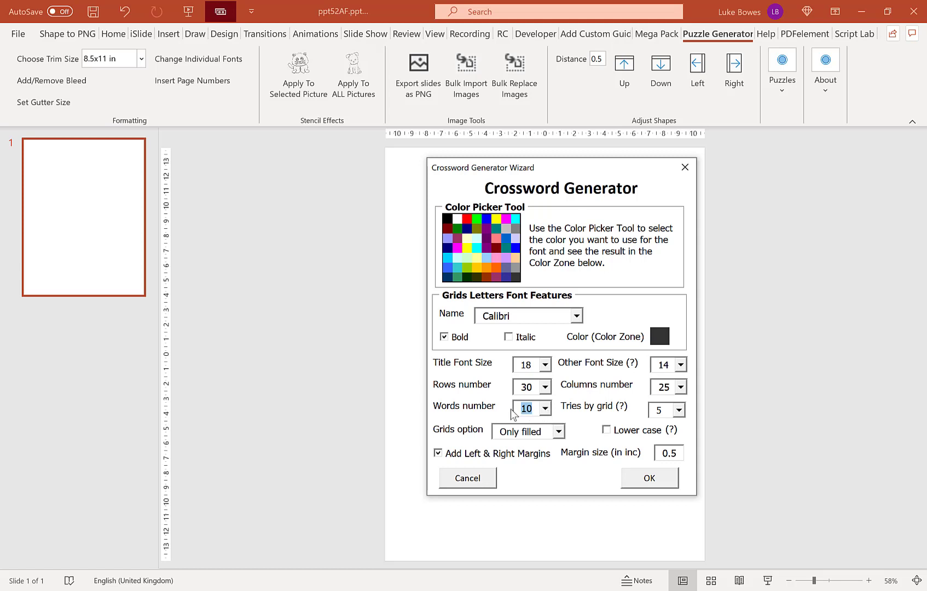
{"action": "left_click", "coordinate": [679, 411]}
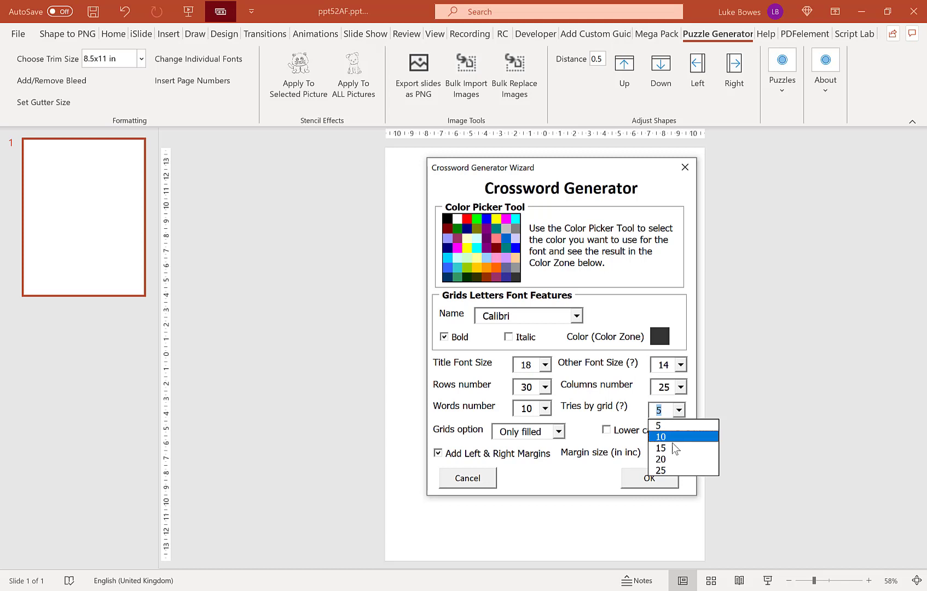
{"action": "left_click", "coordinate": [679, 410]}
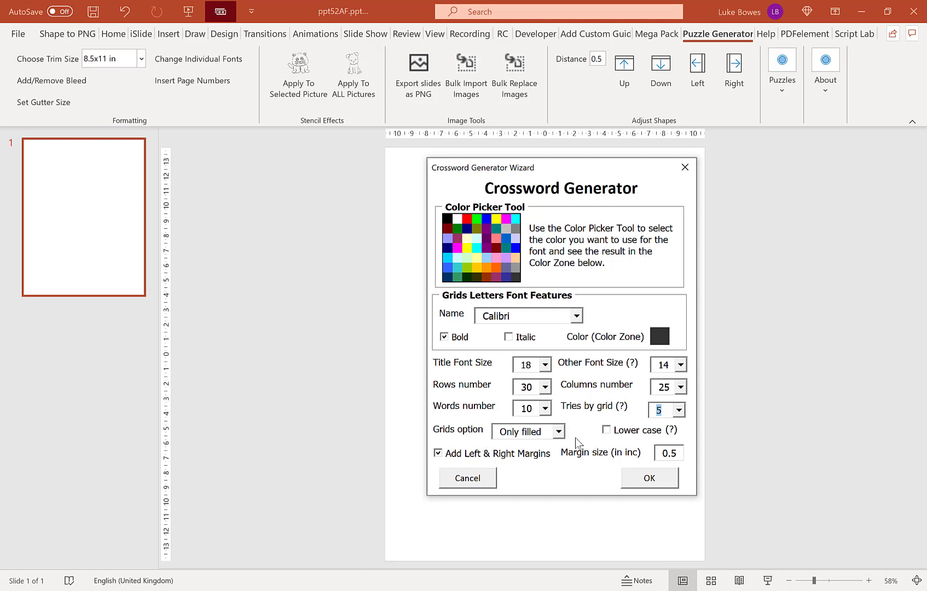
Step: Set the Grids option to Show all and generate the crossword slides
{"action": "left_click", "coordinate": [520, 432]}
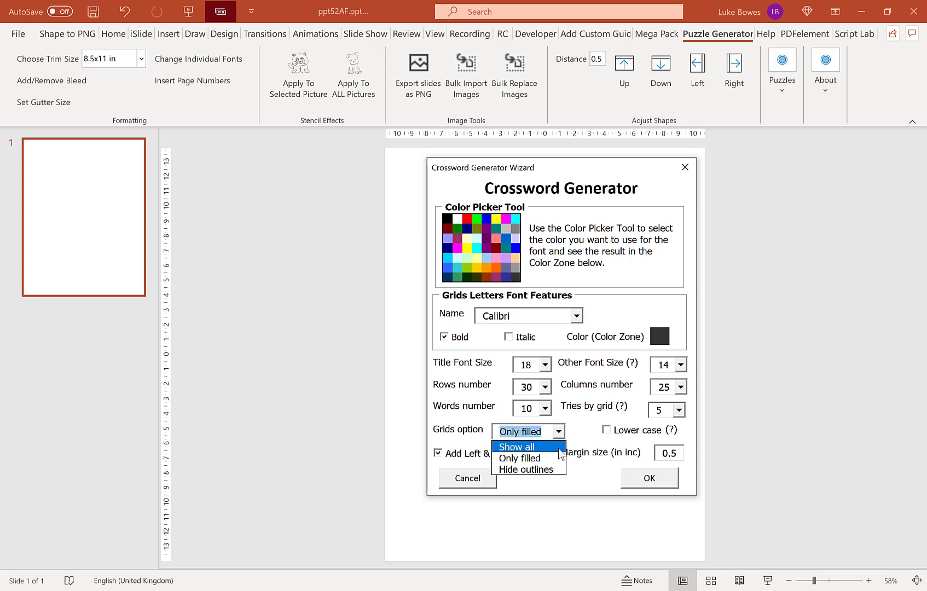
{"action": "left_click", "coordinate": [535, 449]}
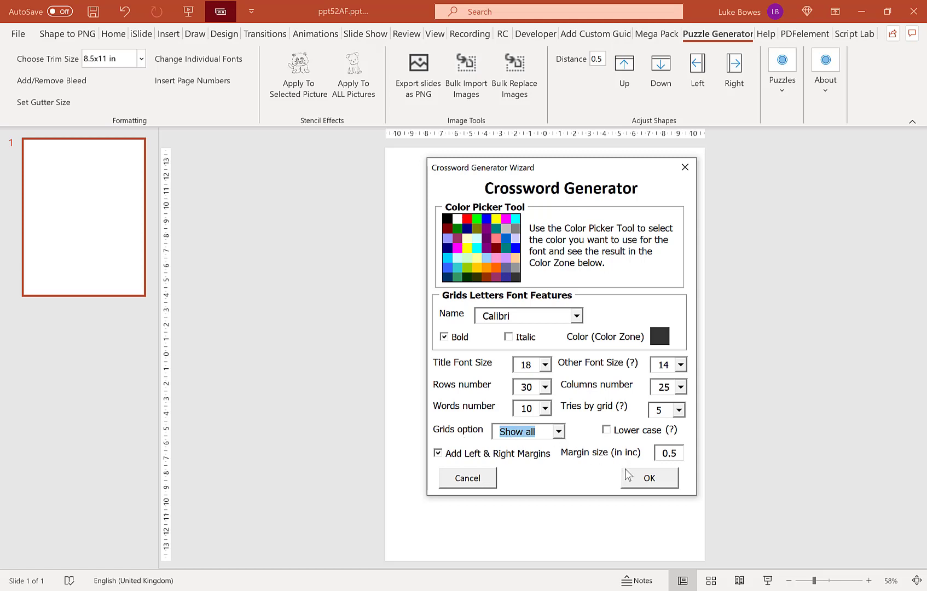
{"action": "left_click", "coordinate": [649, 480]}
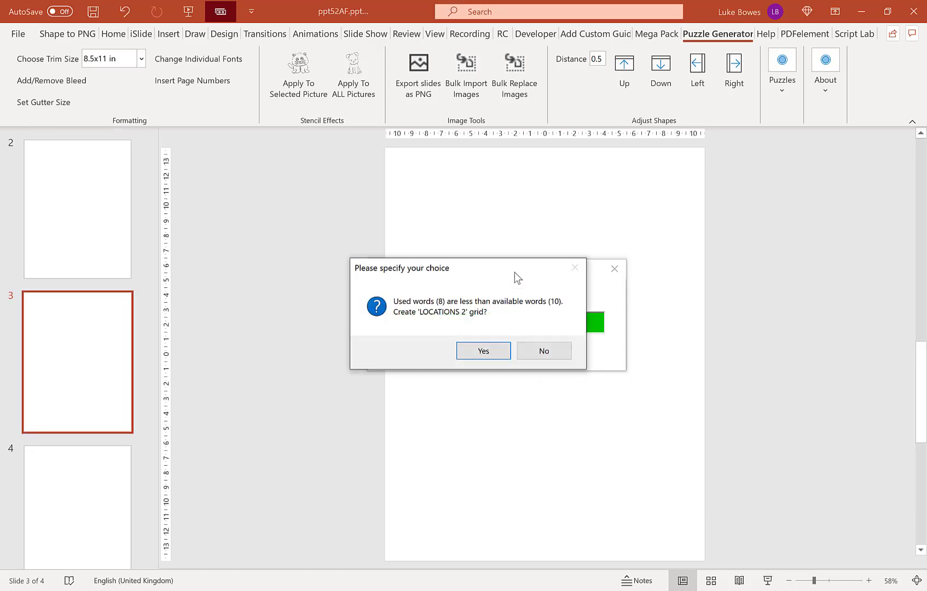
Step: Also create the LOCATIONS 2 grid, then review the question and solution slides 2–6
{"action": "left_click", "coordinate": [485, 351]}
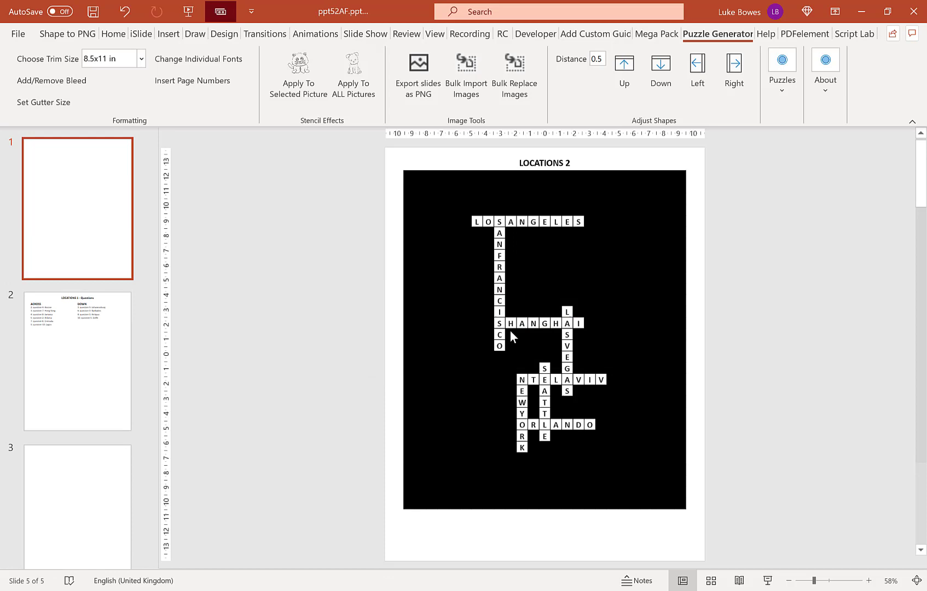
{"action": "left_click", "coordinate": [587, 359]}
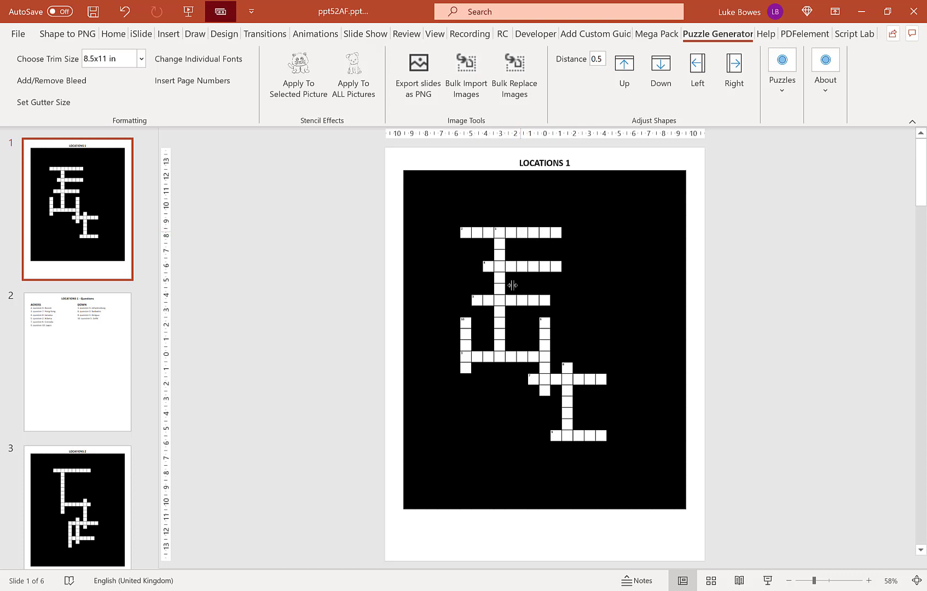
{"action": "left_click", "coordinate": [92, 318]}
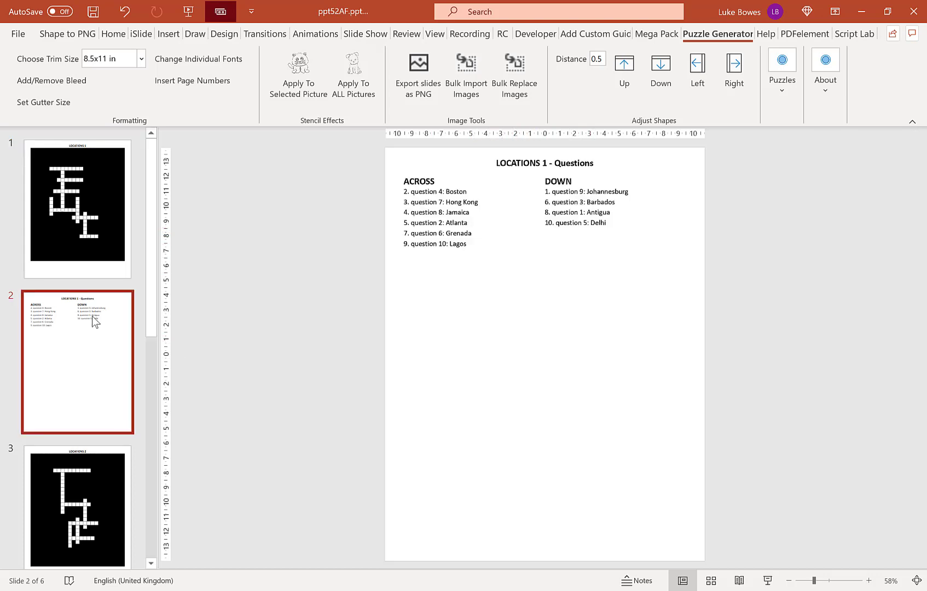
{"action": "scroll", "coordinate": [76, 351], "scroll_direction": "down", "scroll_amount": 3}
{"action": "key", "text": "Down"}
{"action": "key", "text": "Down"}
{"action": "scroll", "coordinate": [74, 359], "scroll_direction": "down", "scroll_amount": 3}
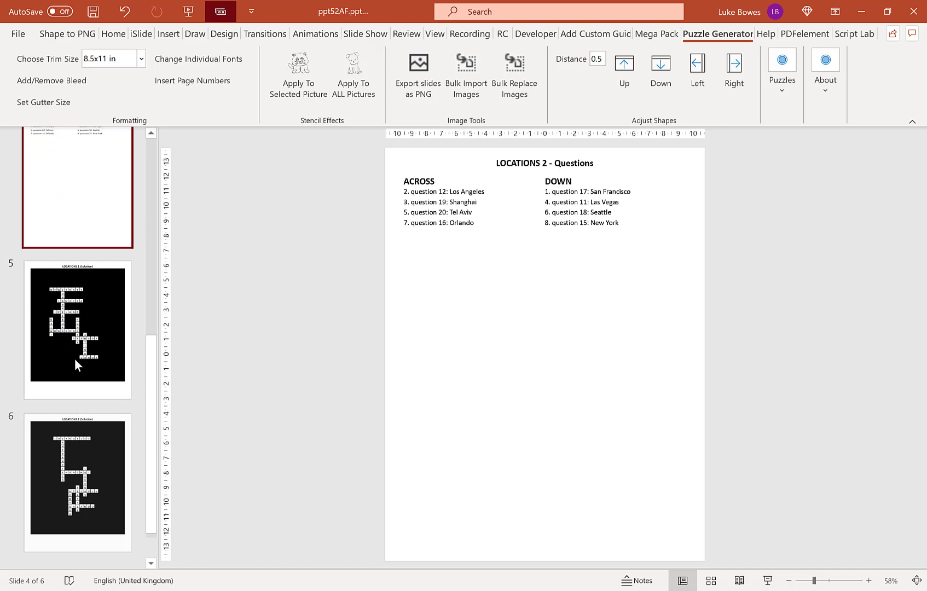
{"action": "left_click", "coordinate": [75, 359]}
{"action": "left_click", "coordinate": [80, 454]}
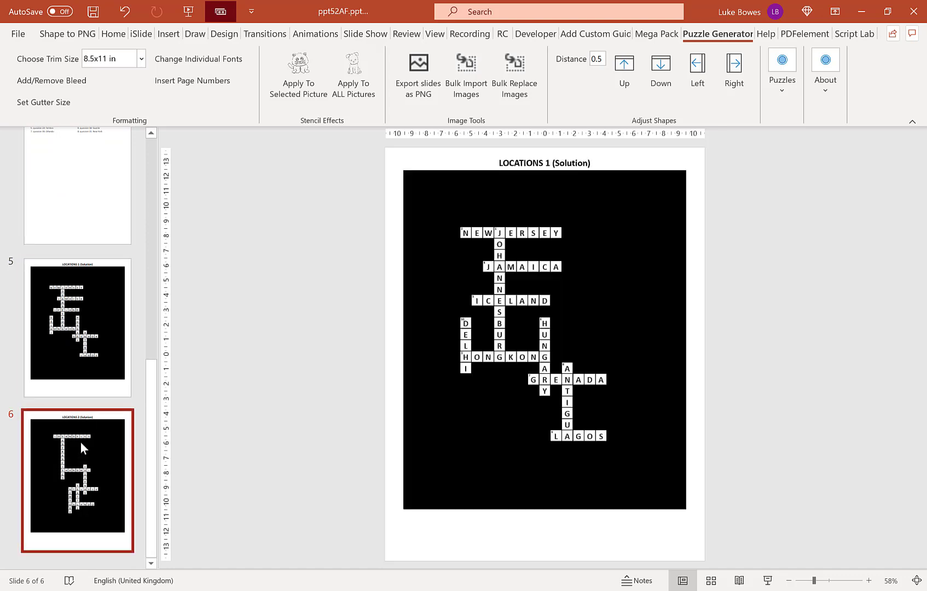
{"action": "scroll", "coordinate": [56, 288], "scroll_direction": "up", "scroll_amount": 10}
{"action": "scroll", "coordinate": [102, 76], "scroll_direction": "up", "scroll_amount": 7}
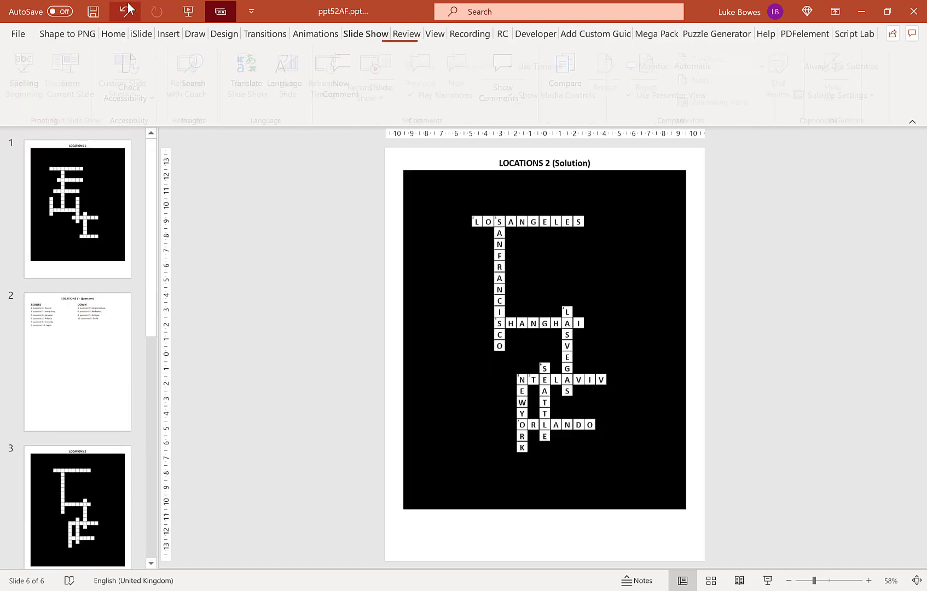
Step: Undo the generated slides and restart the Crossword generator past the game explanation
{"action": "left_click", "coordinate": [125, 11]}
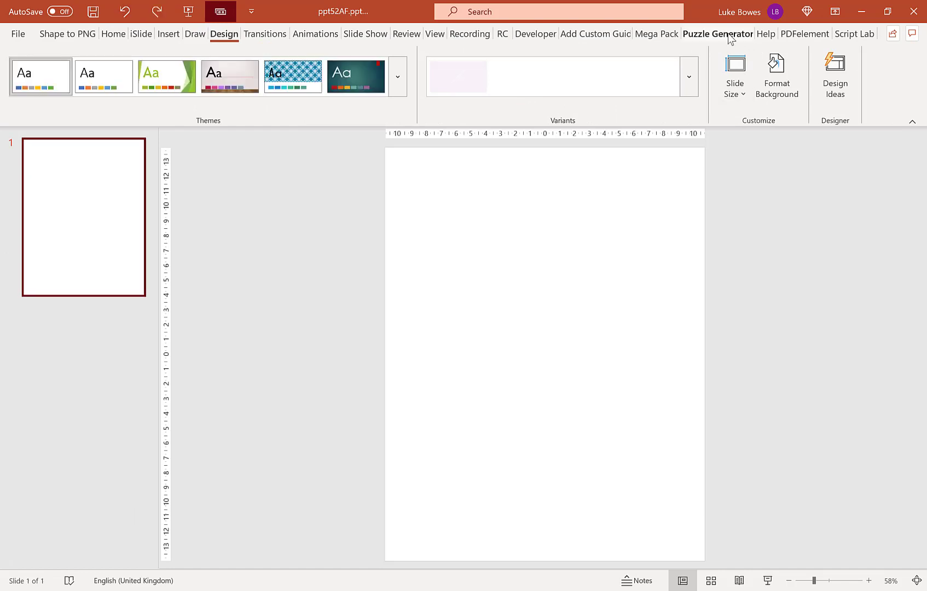
{"action": "left_click", "coordinate": [718, 34]}
{"action": "left_click", "coordinate": [782, 74]}
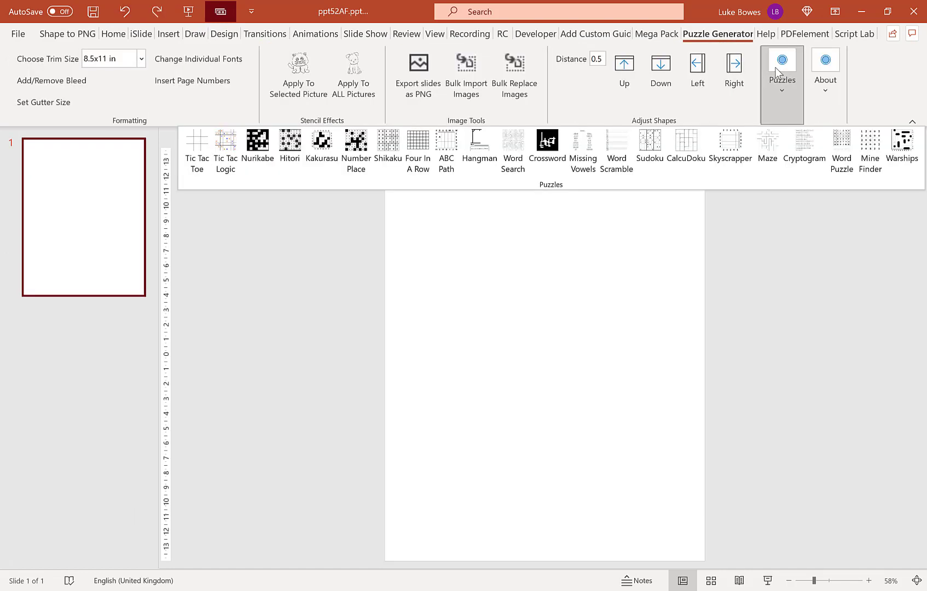
{"action": "left_click", "coordinate": [561, 140]}
{"action": "left_click", "coordinate": [583, 424]}
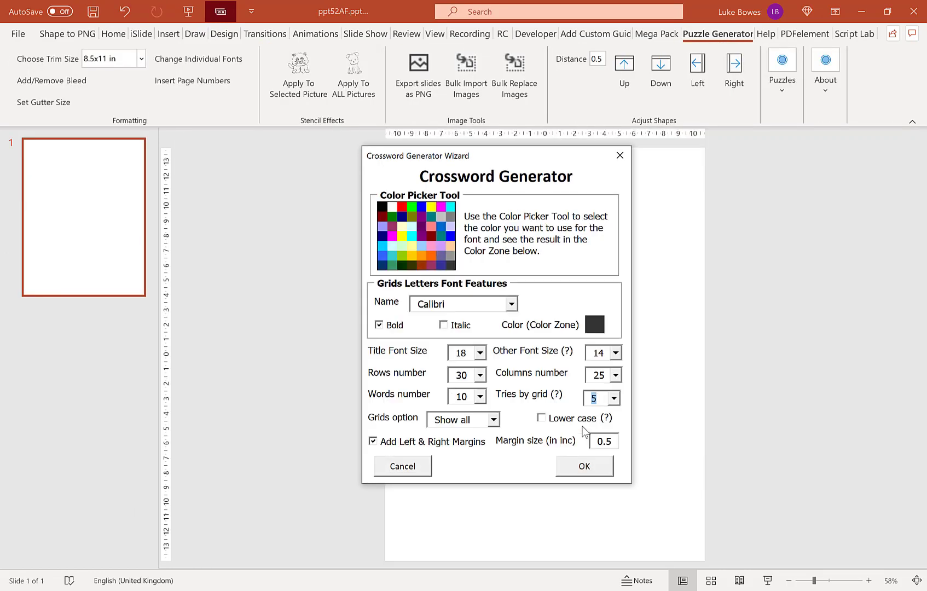
Step: Set the Grids option to Only filled and regenerate the crossword slides
{"action": "left_click", "coordinate": [493, 419]}
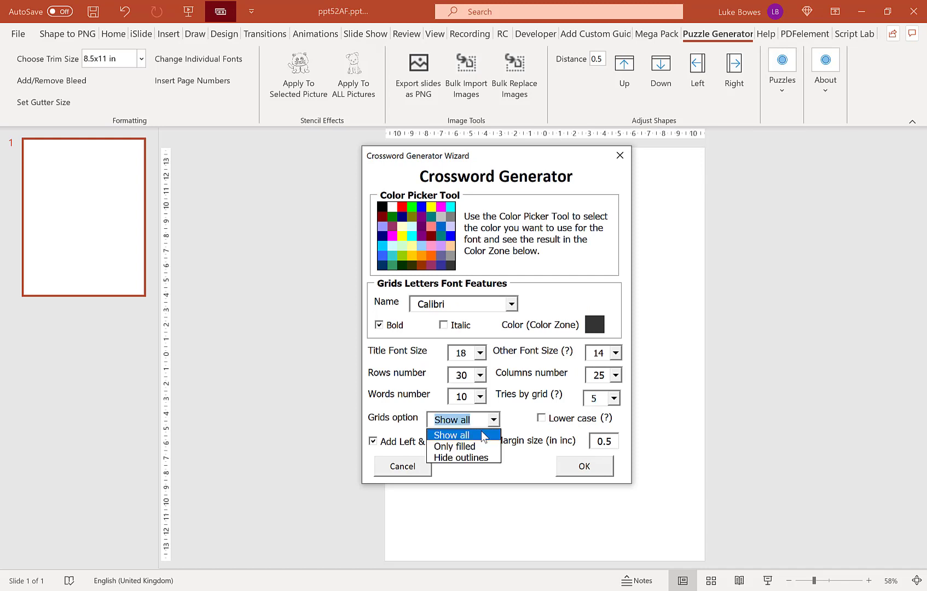
{"action": "left_click", "coordinate": [473, 448]}
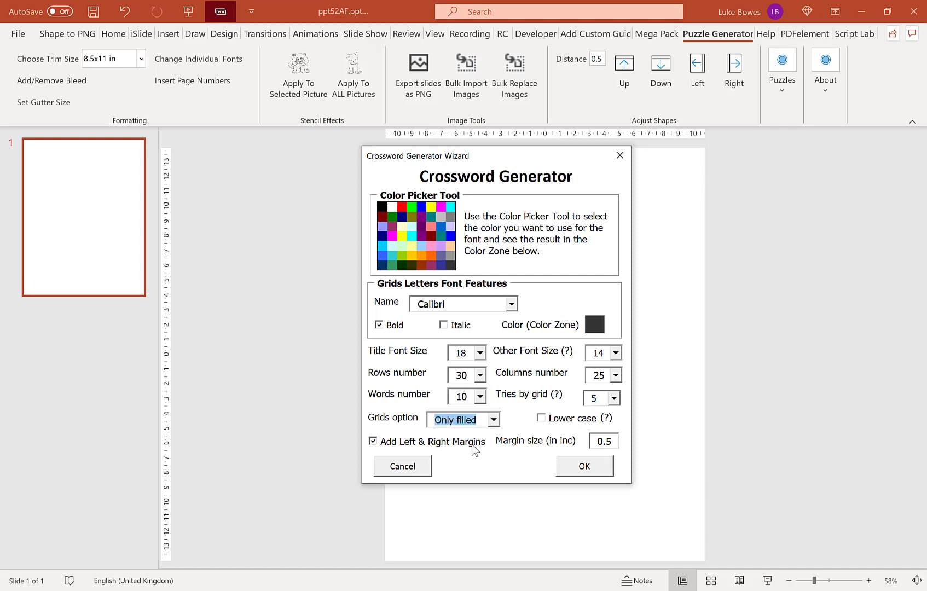
{"action": "left_click", "coordinate": [581, 472]}
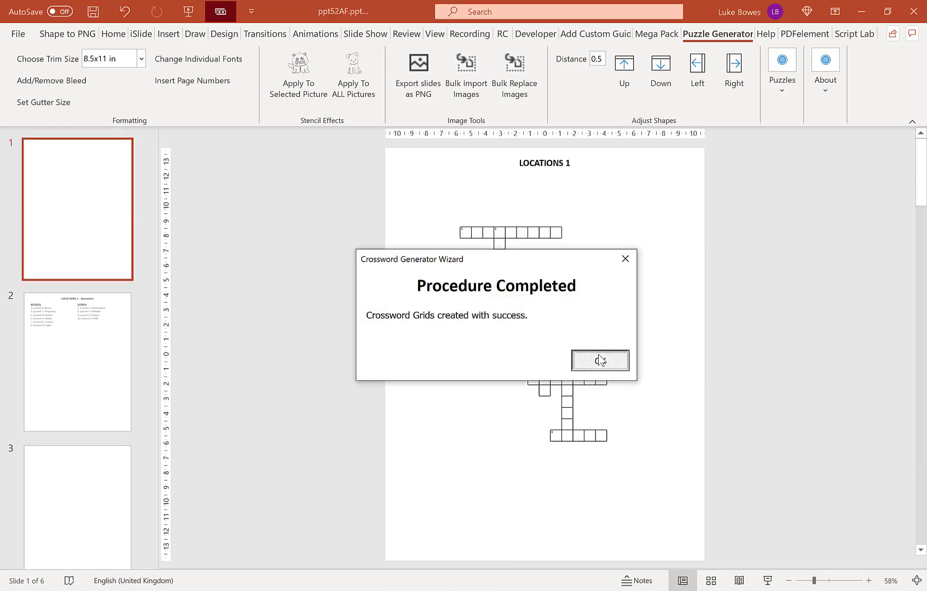
Step: Dismiss the completion message and review the LOCATIONS 1 and 2 question and solution slides
{"action": "left_click", "coordinate": [598, 354]}
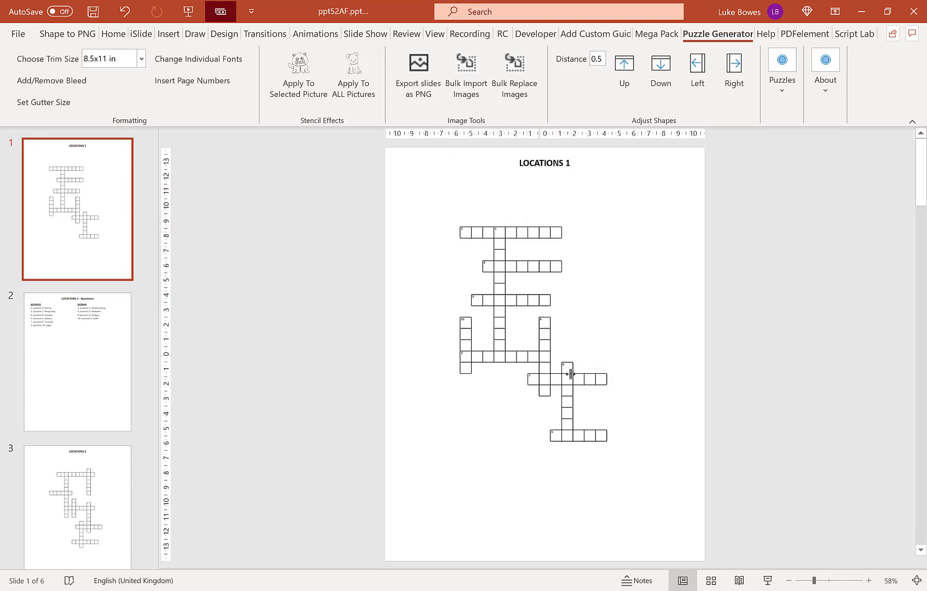
{"action": "left_click", "coordinate": [99, 320]}
{"action": "scroll", "coordinate": [83, 290], "scroll_direction": "down", "scroll_amount": 4}
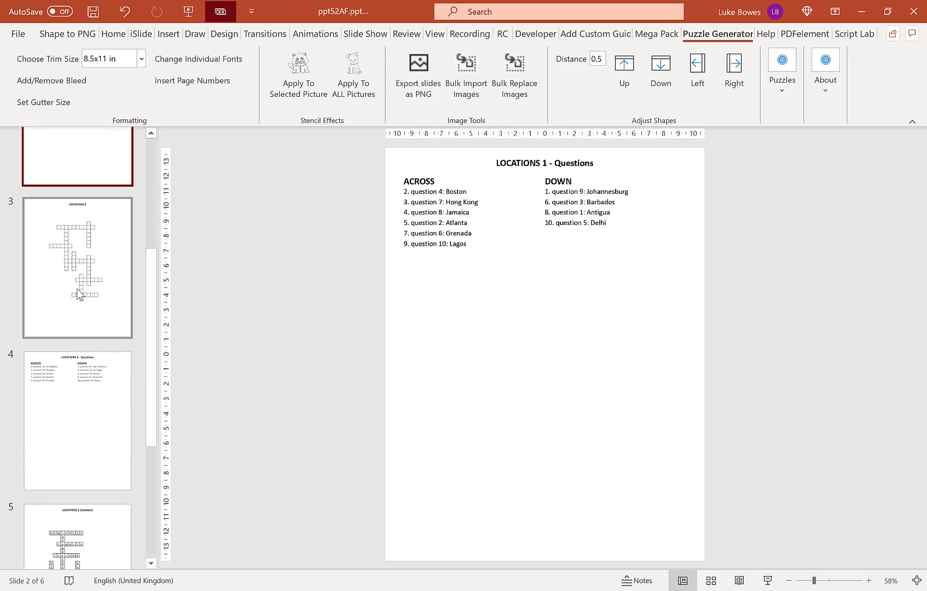
{"action": "key", "text": "Down"}
{"action": "left_click", "coordinate": [99, 364]}
{"action": "scroll", "coordinate": [99, 383], "scroll_direction": "down", "scroll_amount": 4}
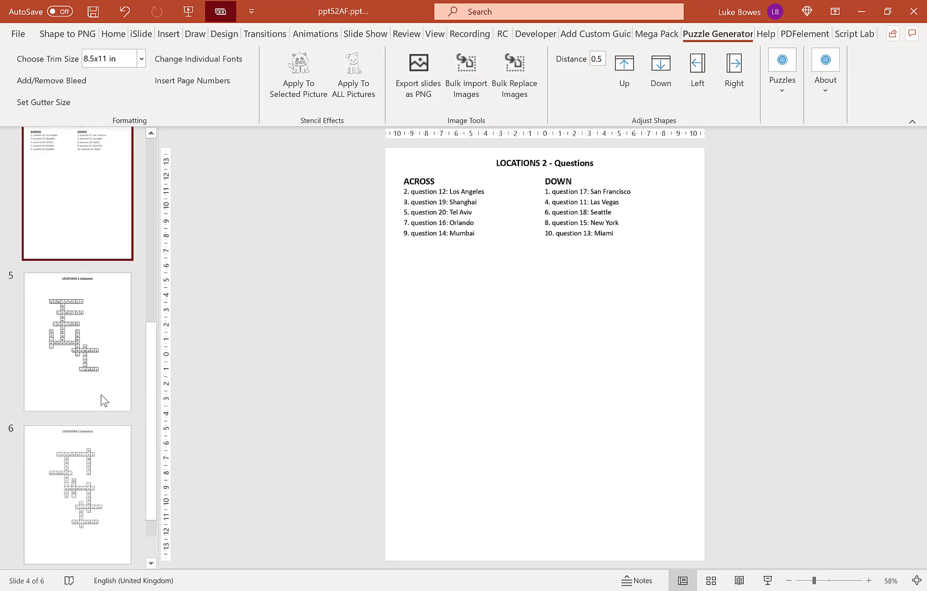
{"action": "left_click", "coordinate": [84, 338]}
{"action": "left_click", "coordinate": [92, 456]}
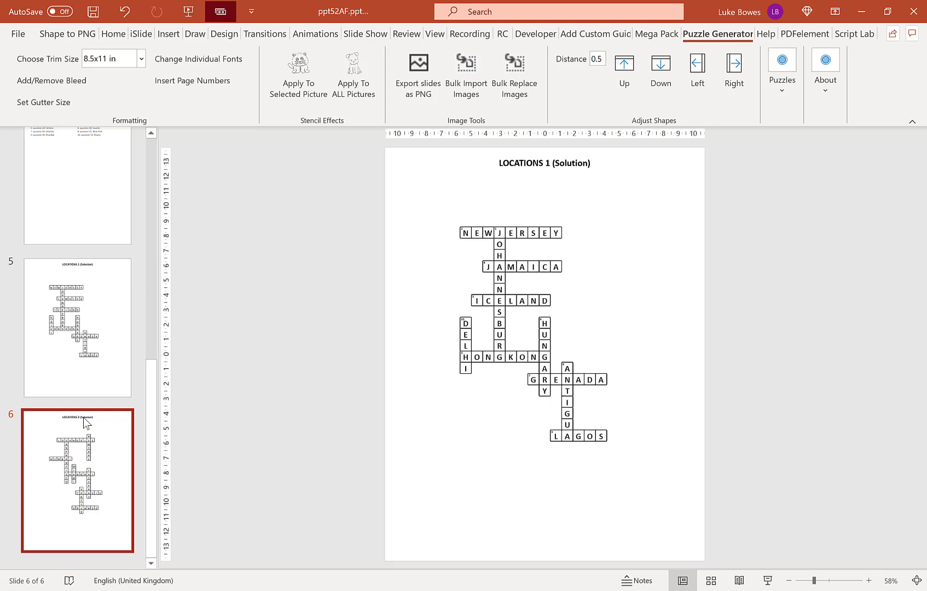
{"action": "scroll", "coordinate": [40, 248], "scroll_direction": "up", "scroll_amount": 6}
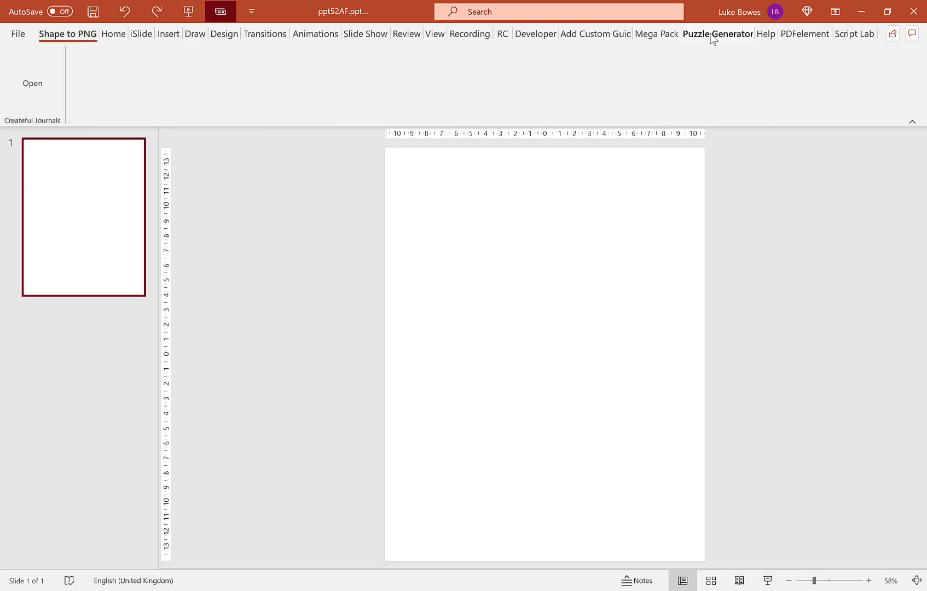
Step: Launch the Crossword Generator from the Puzzle Generator puzzle types
{"action": "left_click", "coordinate": [716, 34]}
{"action": "left_click", "coordinate": [775, 79]}
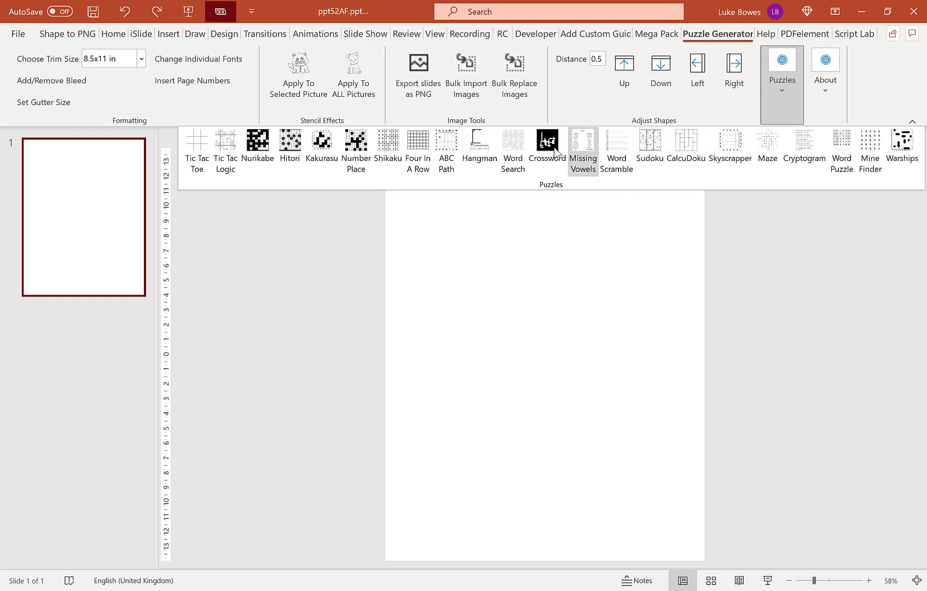
{"action": "left_click", "coordinate": [540, 148]}
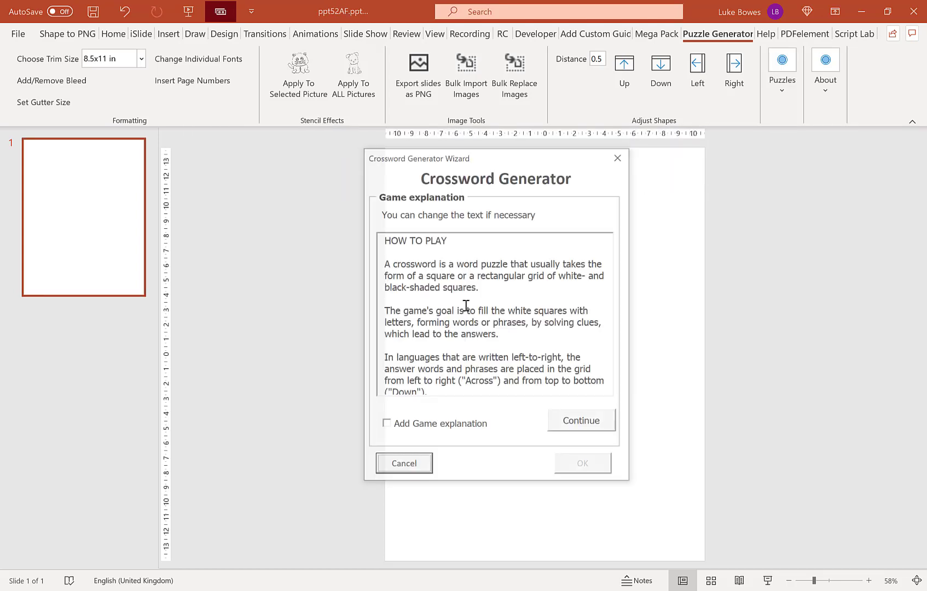
{"action": "left_click", "coordinate": [564, 422]}
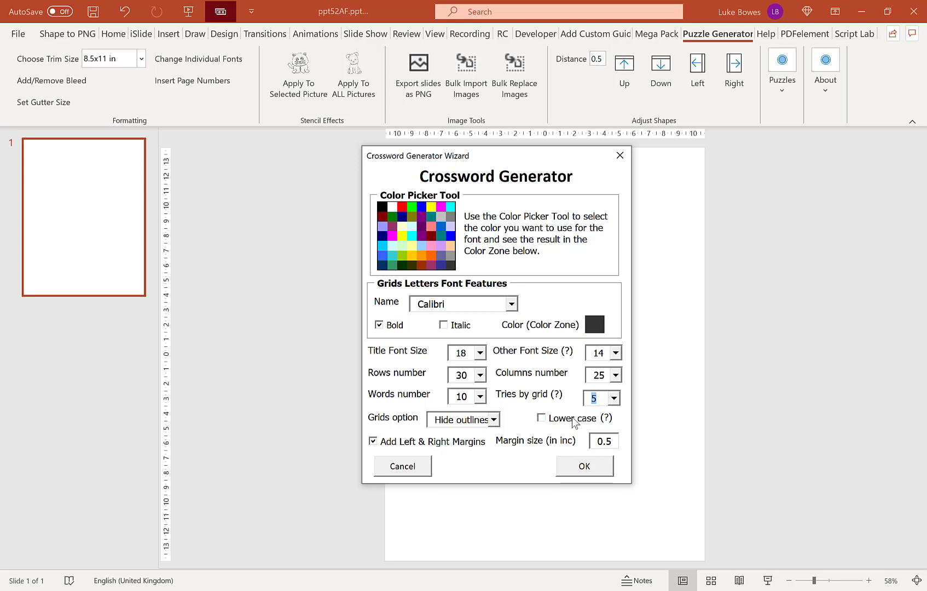
Step: Set grids to Only filled cells with a 0.75 margin size and generate
{"action": "left_click", "coordinate": [494, 420]}
{"action": "left_click", "coordinate": [484, 448]}
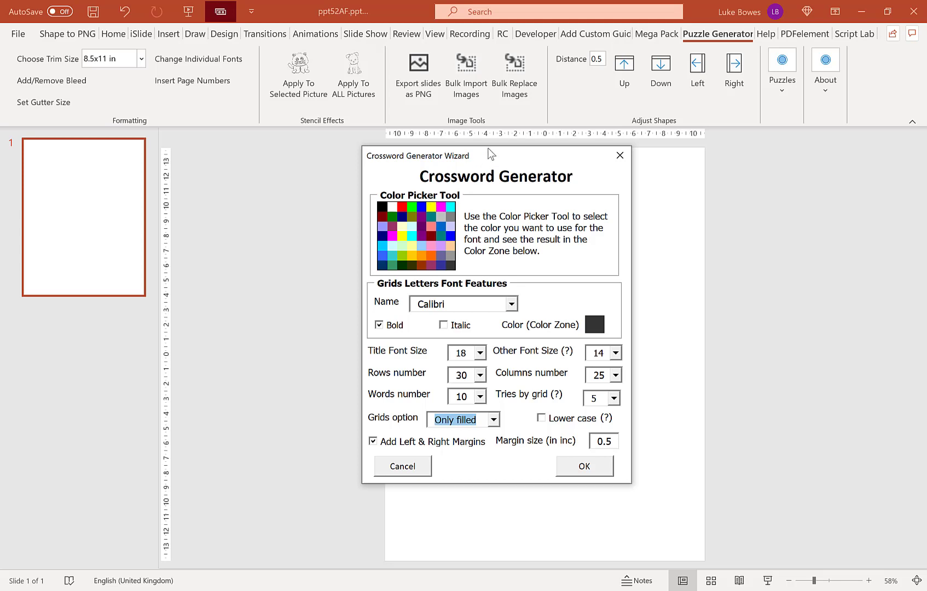
{"action": "left_click", "coordinate": [614, 443]}
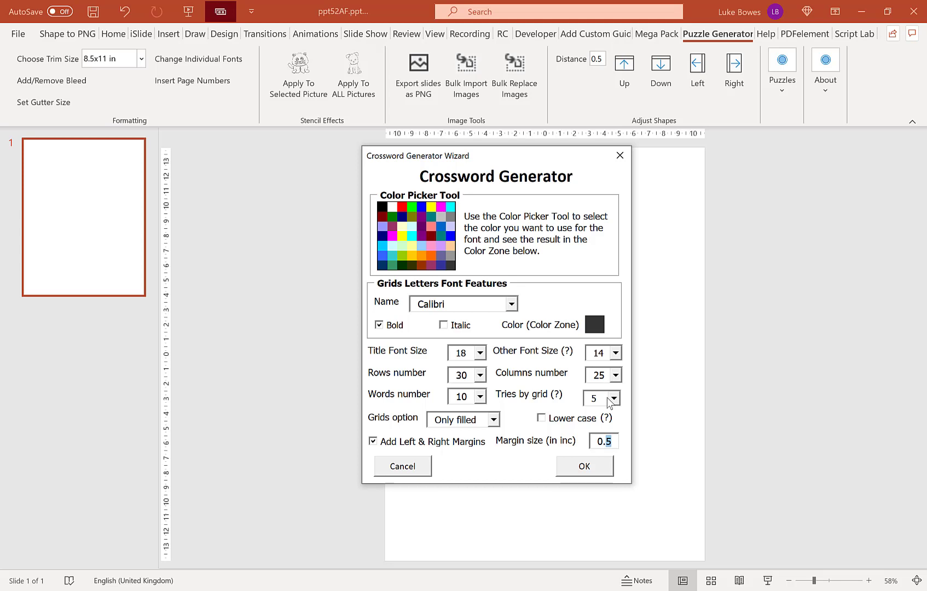
{"action": "type", "text": "75"}
{"action": "left_click", "coordinate": [585, 467]}
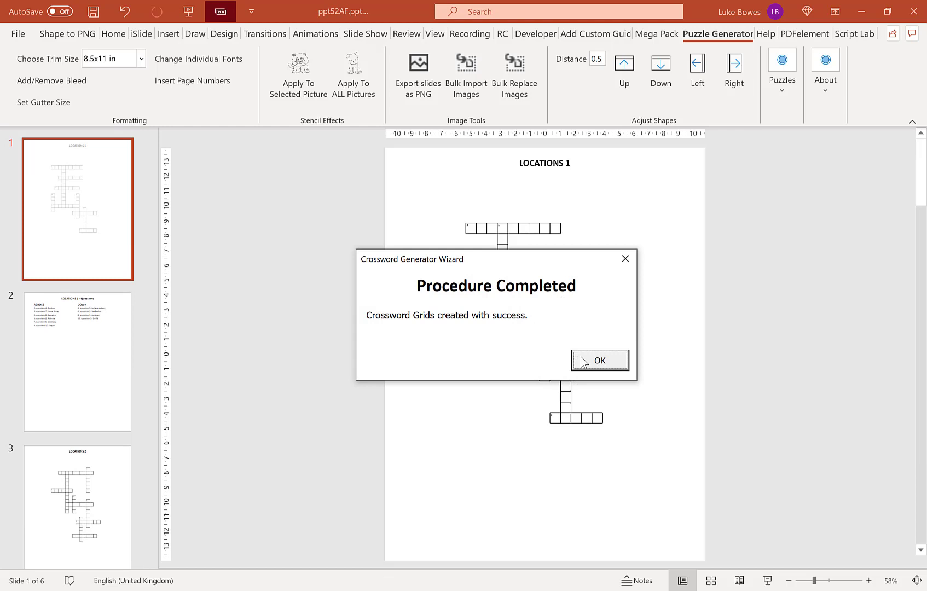
Step: Dismiss the message confirming the crossword grids were created
{"action": "left_click", "coordinate": [584, 361]}
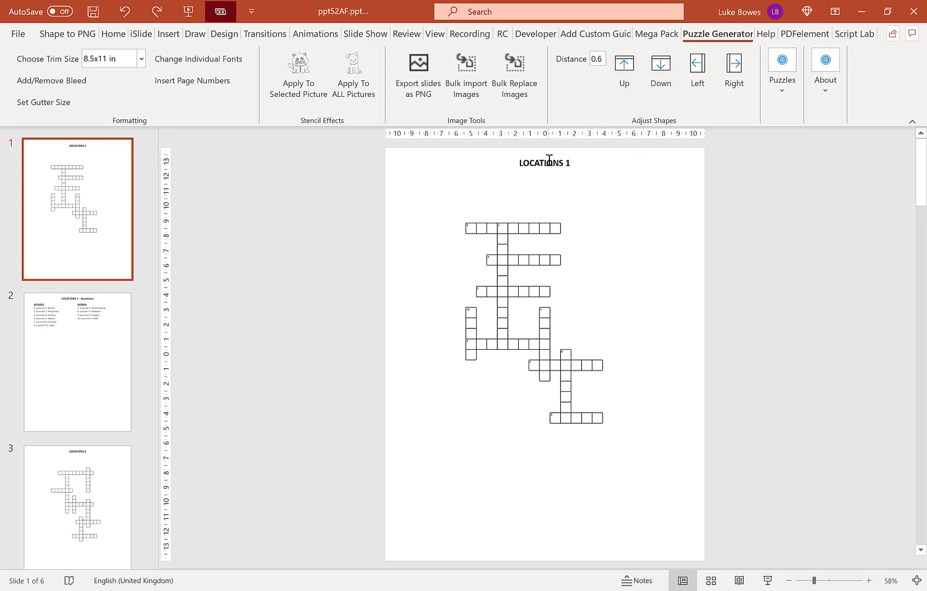
Step: Move the LOCATIONS 1 crossword grid down twice using a move distance of 1
{"action": "left_click", "coordinate": [550, 159]}
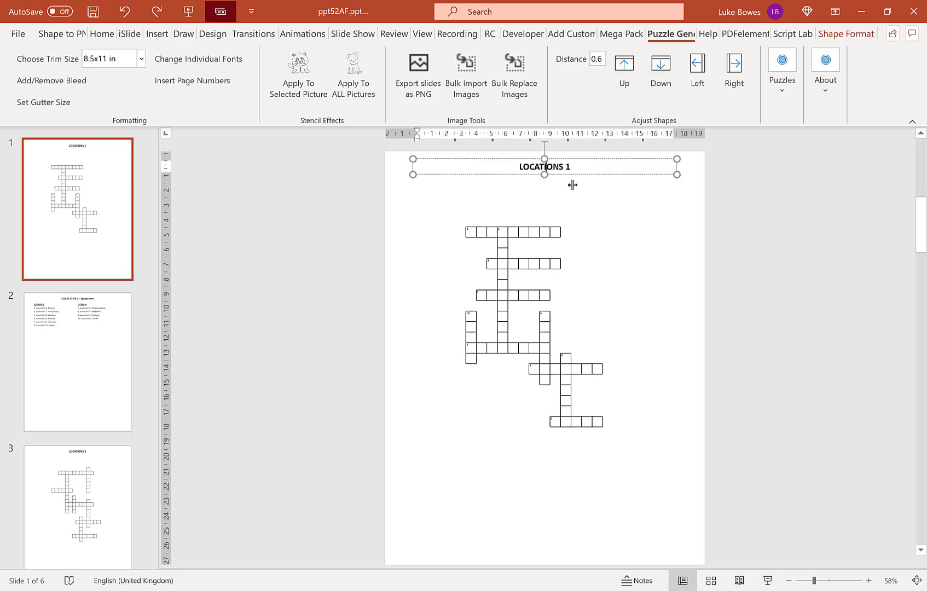
{"action": "left_click", "coordinate": [526, 218]}
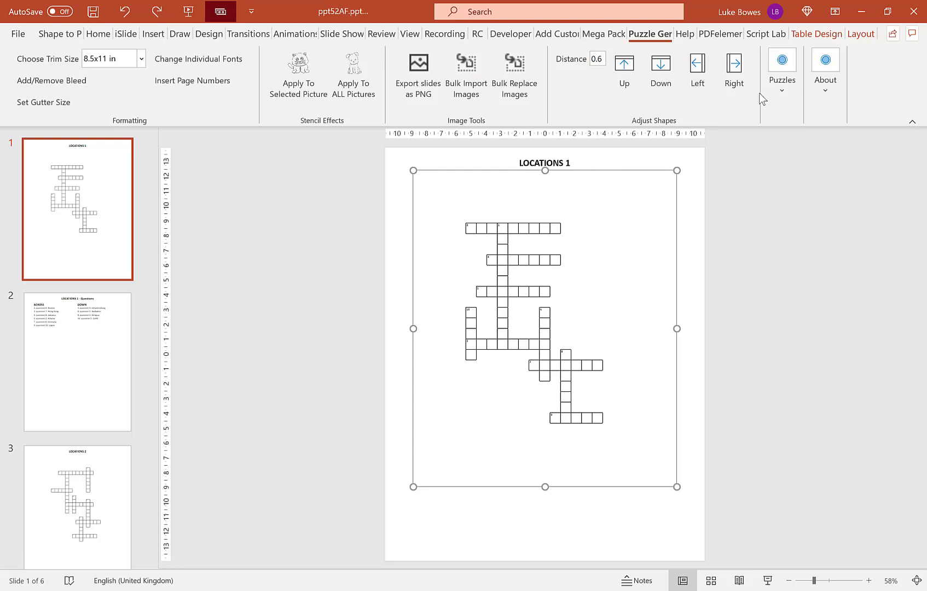
{"action": "left_click", "coordinate": [602, 58]}
{"action": "left_click", "coordinate": [602, 59]}
{"action": "left_click_drag", "start_coordinate": [603, 59], "coordinate": [585, 62]}
{"action": "type", "text": "1"}
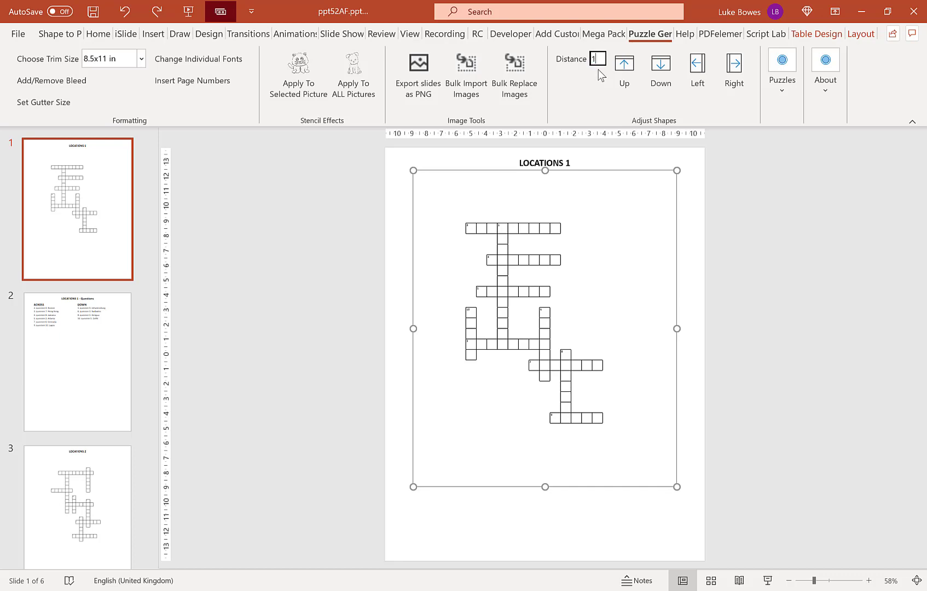
{"action": "left_click", "coordinate": [659, 80]}
{"action": "left_click", "coordinate": [601, 361]}
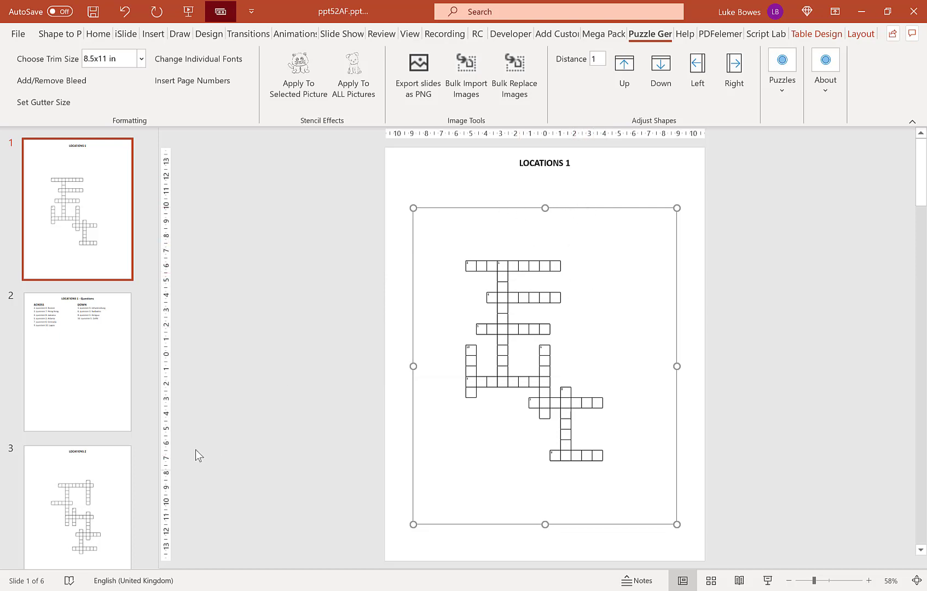
{"action": "scroll", "coordinate": [74, 223], "scroll_direction": "down", "scroll_amount": 2}
{"action": "left_click", "coordinate": [114, 443]}
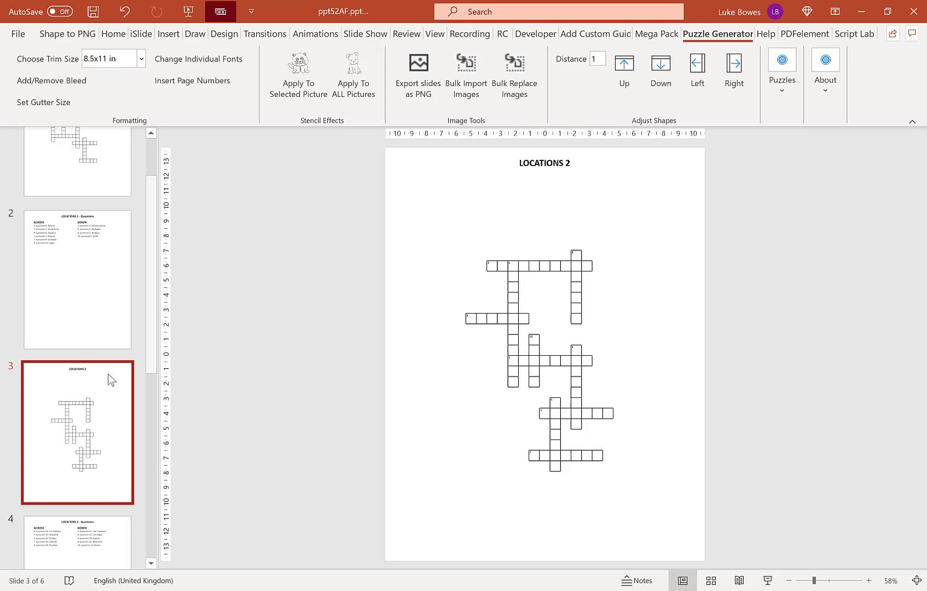
{"action": "scroll", "coordinate": [101, 356], "scroll_direction": "down", "scroll_amount": 5}
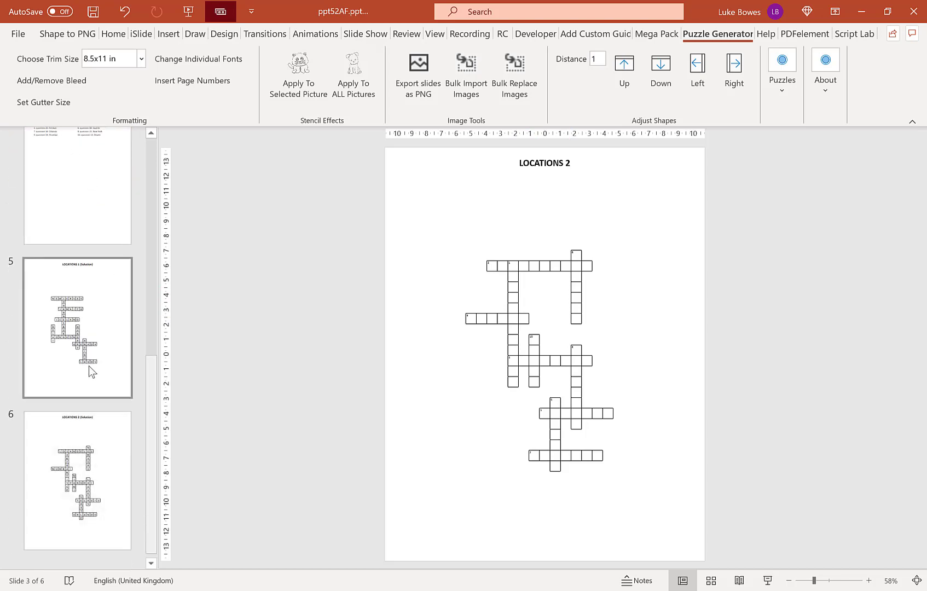
{"action": "left_click", "coordinate": [87, 302]}
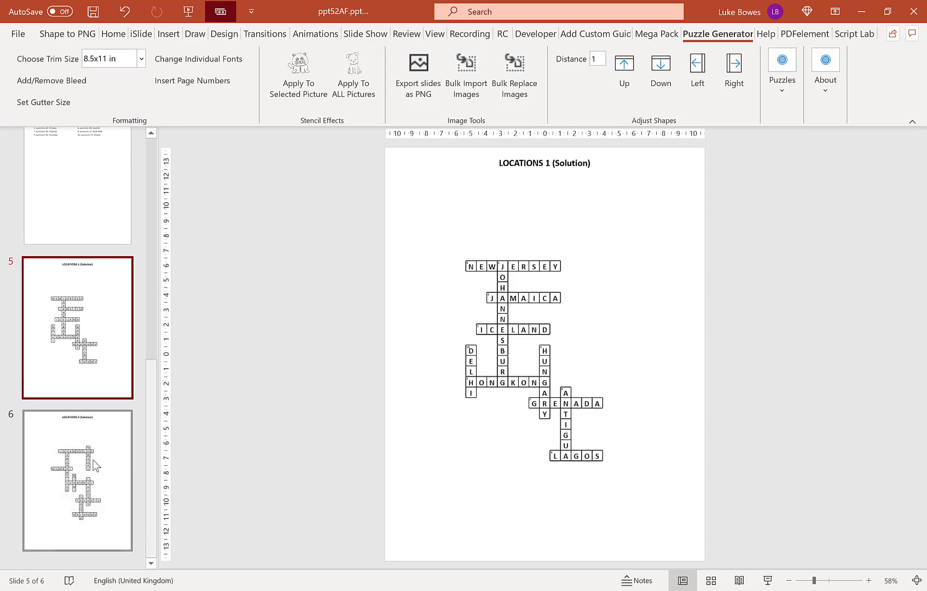
{"action": "left_click", "coordinate": [94, 461]}
{"action": "left_click", "coordinate": [83, 320]}
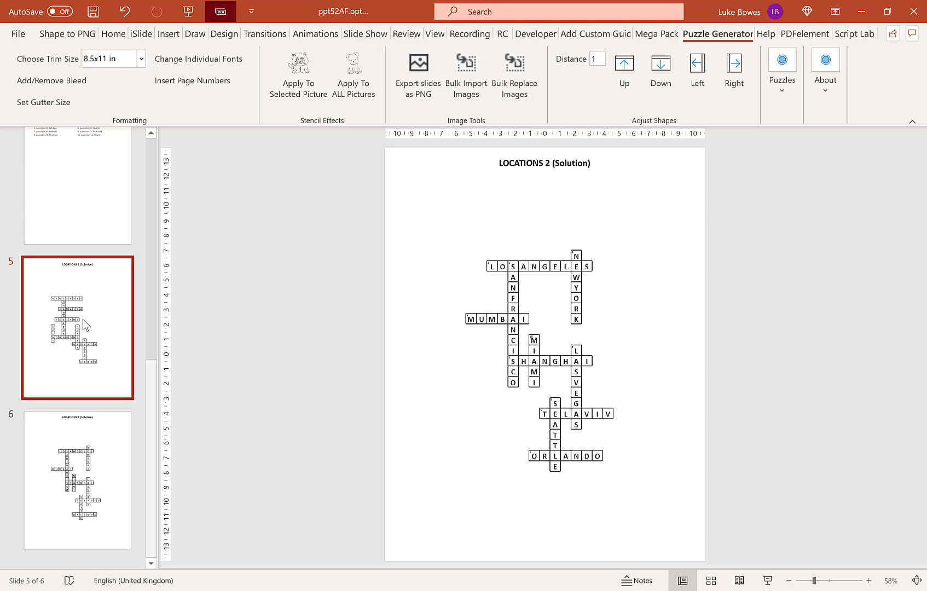
{"action": "scroll", "coordinate": [83, 319], "scroll_direction": "up", "scroll_amount": 8}
{"action": "left_click", "coordinate": [77, 219]}
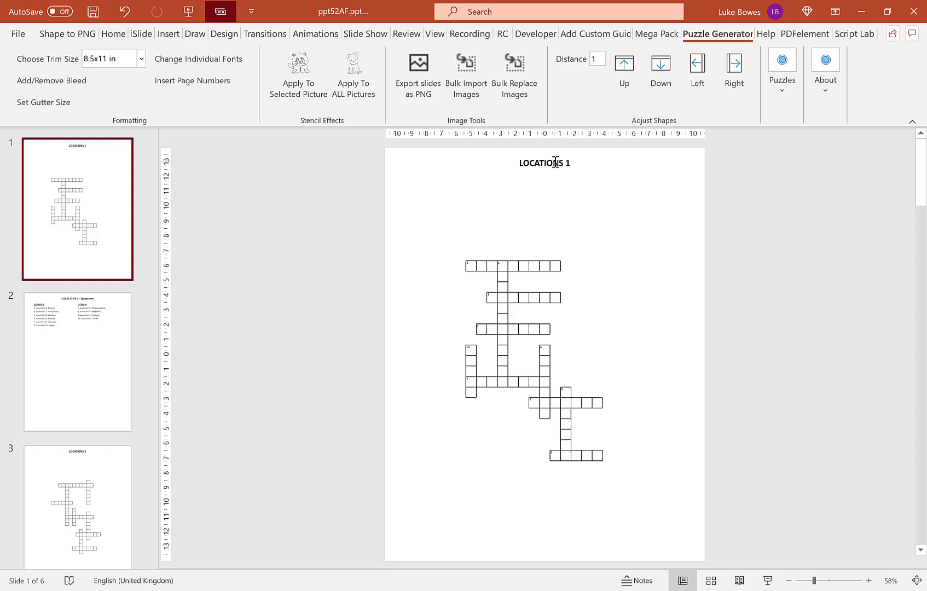
Step: Make the LOCATIONS title dark grey at font size 26 via Change Individual Fonts
{"action": "left_click", "coordinate": [555, 163]}
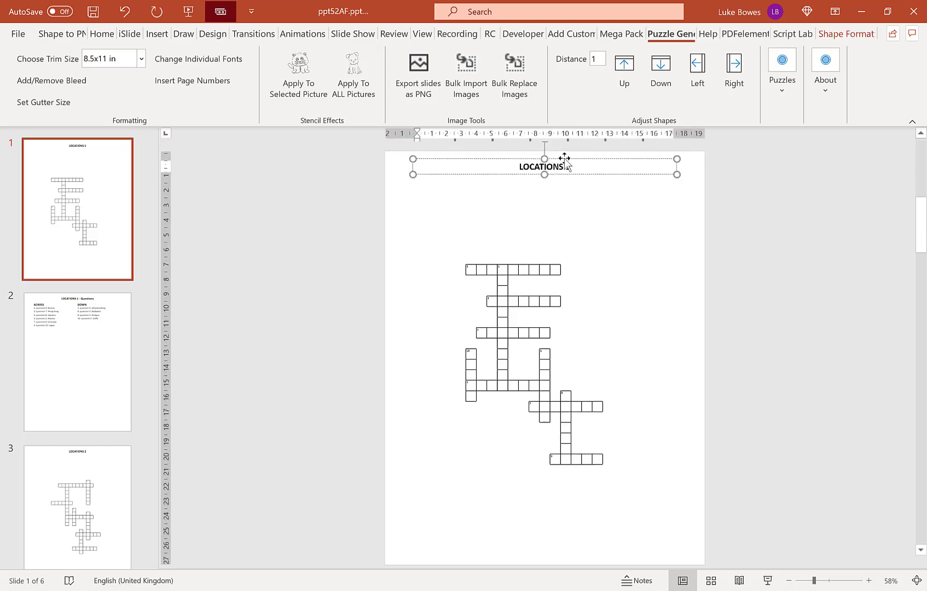
{"action": "left_click", "coordinate": [564, 159]}
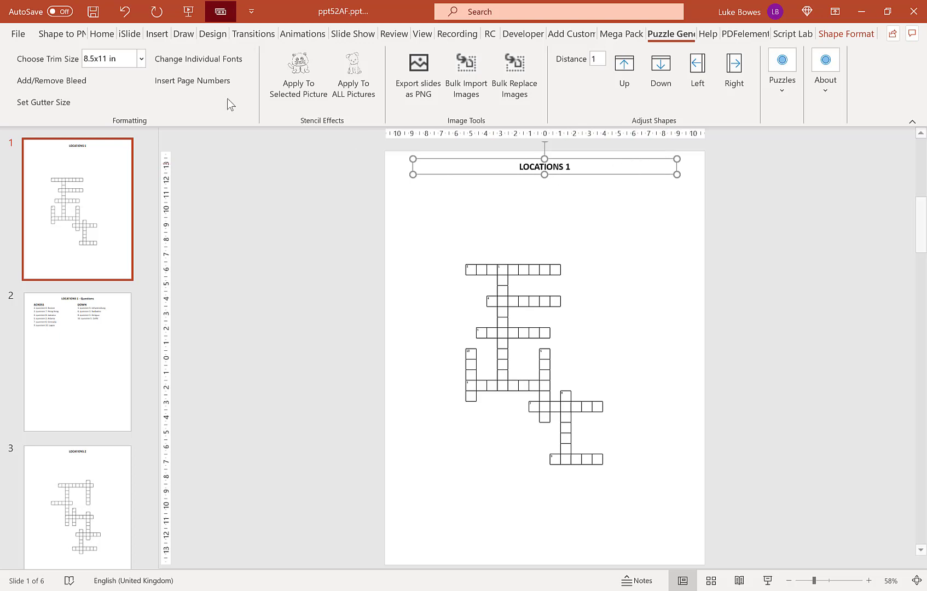
{"action": "left_click", "coordinate": [205, 61]}
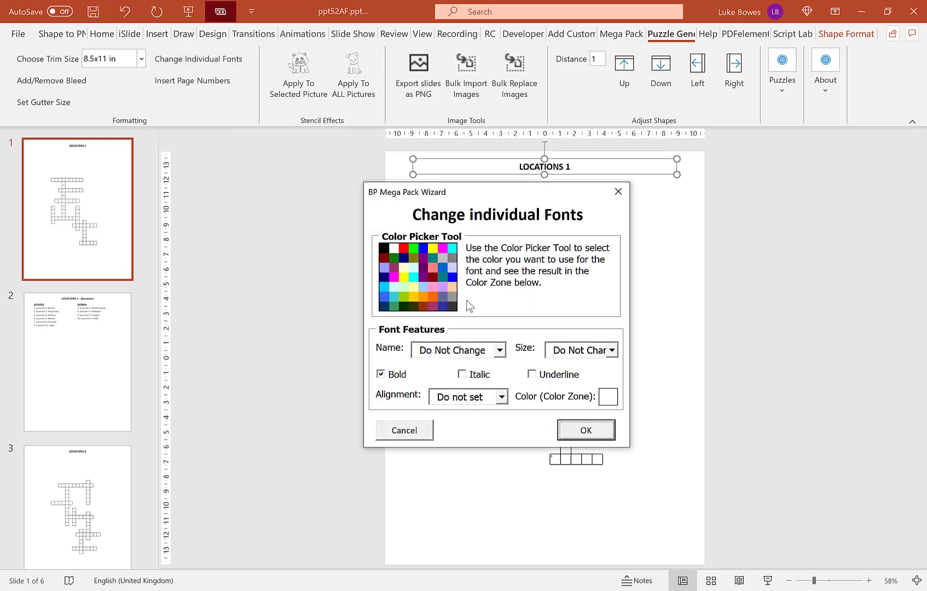
{"action": "left_click", "coordinate": [453, 306]}
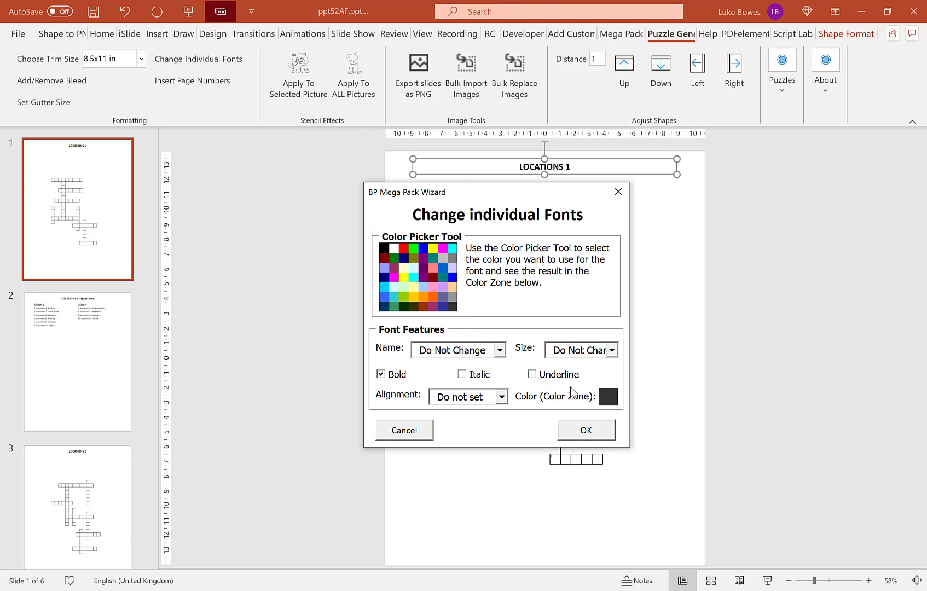
{"action": "left_click", "coordinate": [589, 349]}
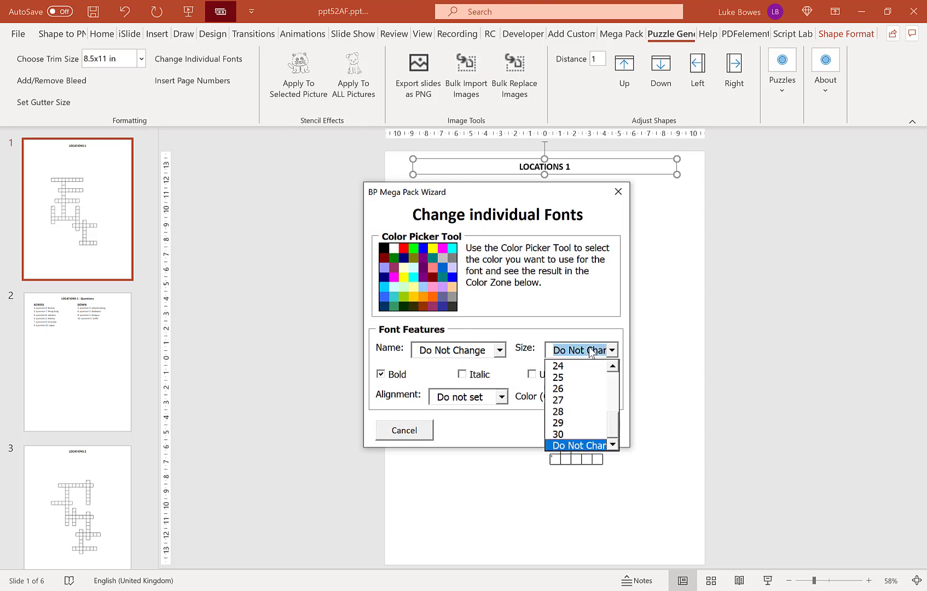
{"action": "left_click", "coordinate": [572, 388]}
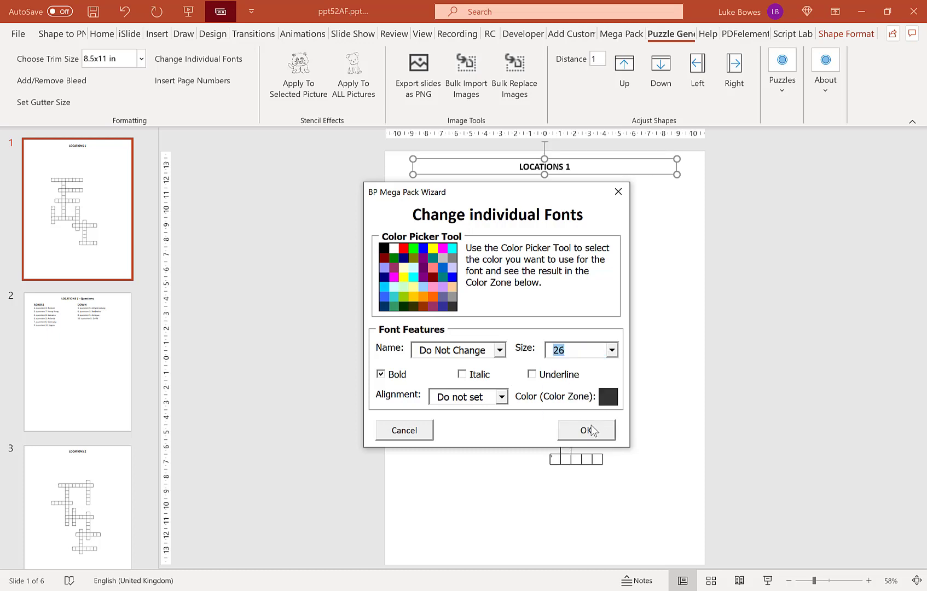
{"action": "left_click", "coordinate": [587, 430]}
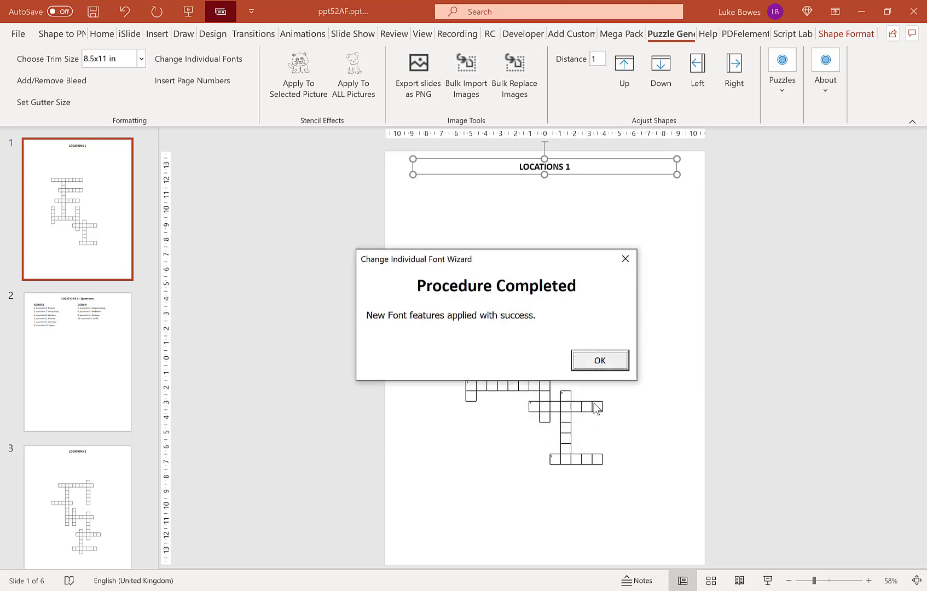
{"action": "left_click", "coordinate": [598, 364]}
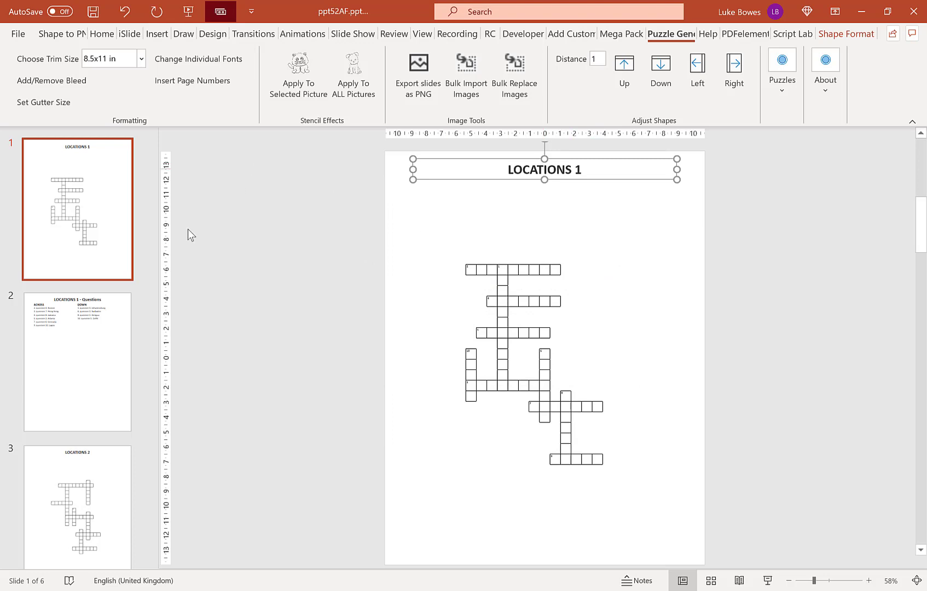
{"action": "left_click", "coordinate": [87, 343]}
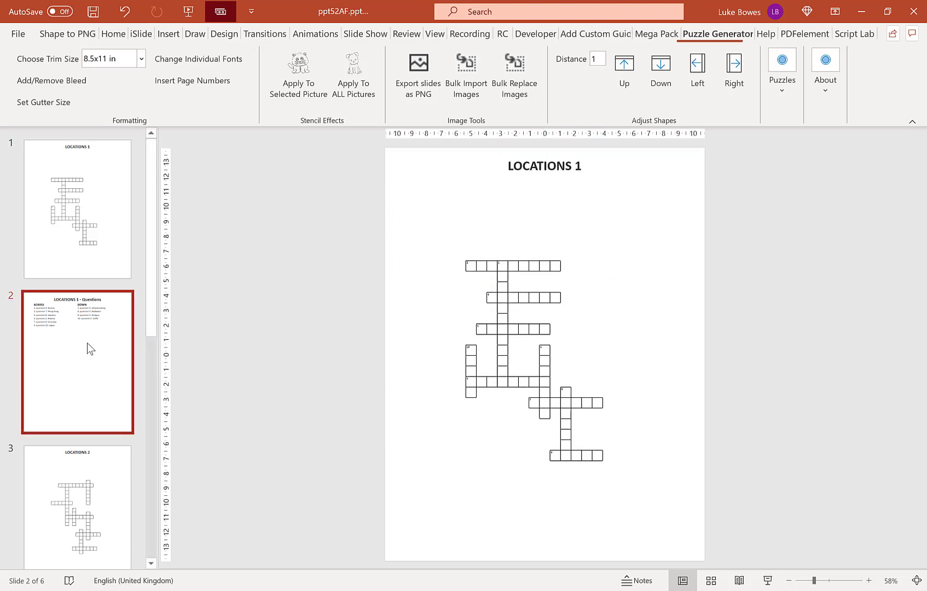
{"action": "left_click", "coordinate": [91, 456]}
{"action": "scroll", "coordinate": [88, 338], "scroll_direction": "down", "scroll_amount": 5}
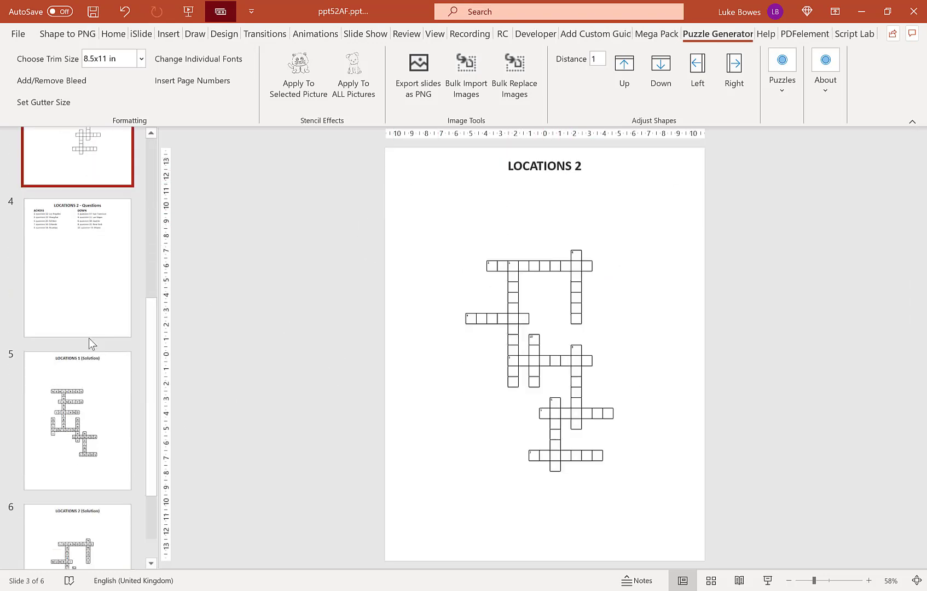
{"action": "scroll", "coordinate": [88, 334], "scroll_direction": "up", "scroll_amount": 7}
{"action": "left_click", "coordinate": [96, 241]}
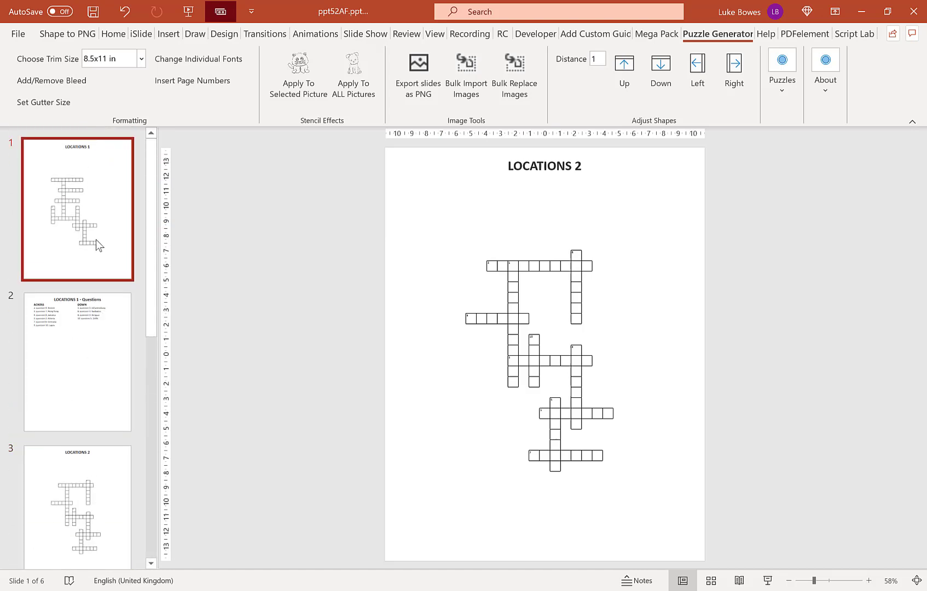